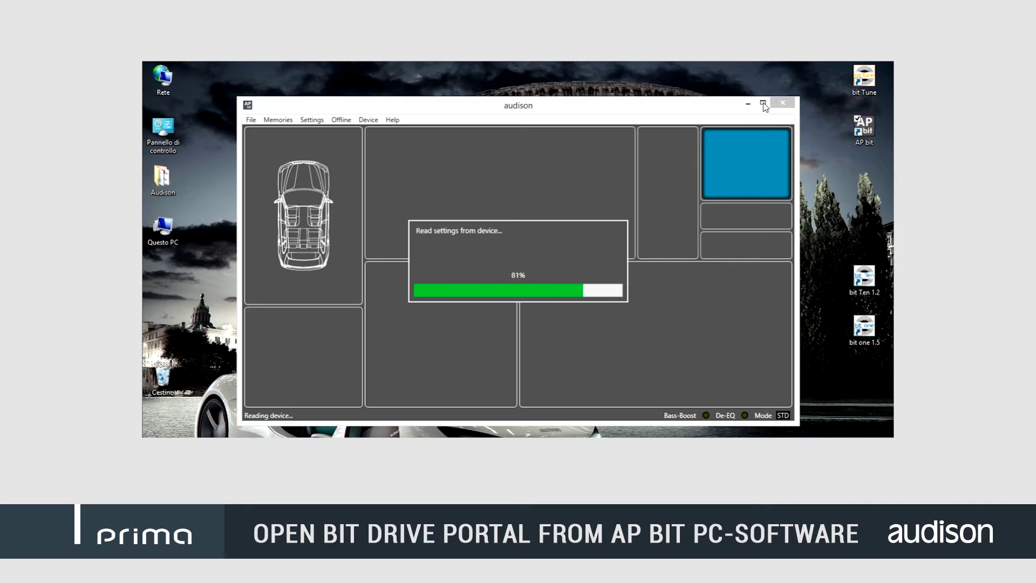
Maximize the AP bit window and choose Help > Register product (online)
click(762, 103)
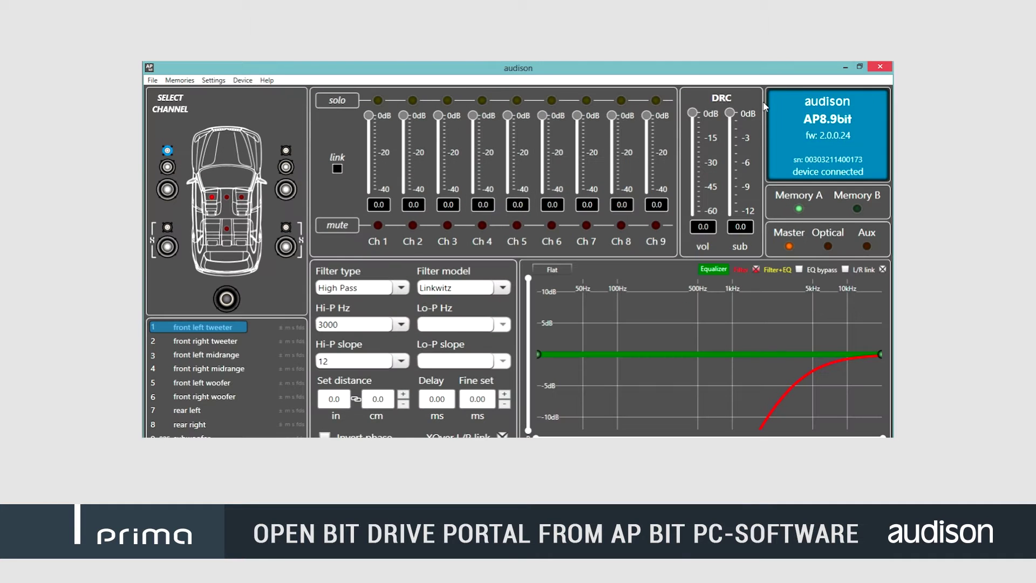
click(268, 81)
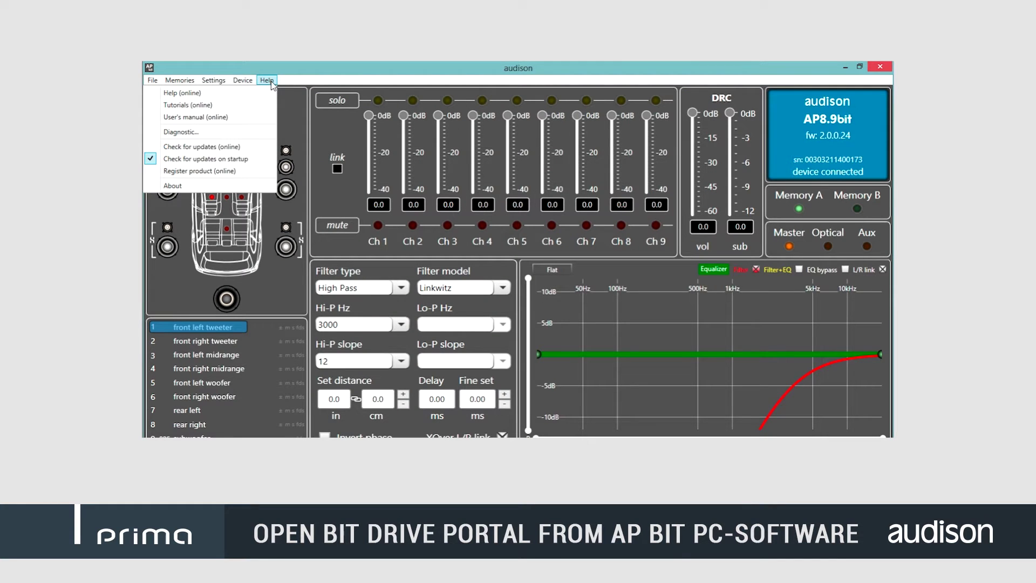
click(241, 171)
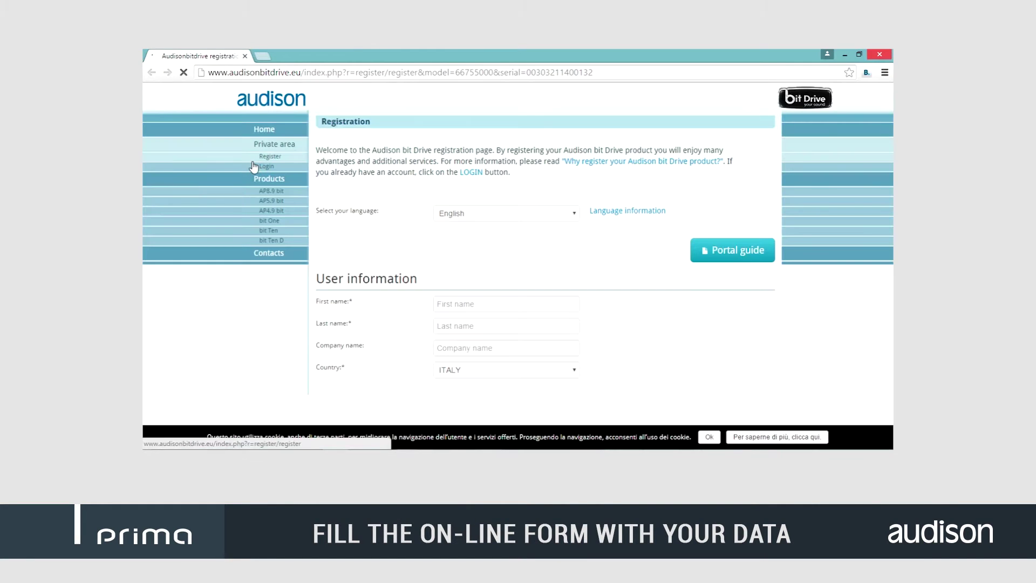
Autofill the owner's personal details, then enter the account username and password
click(470, 303)
text(lu)
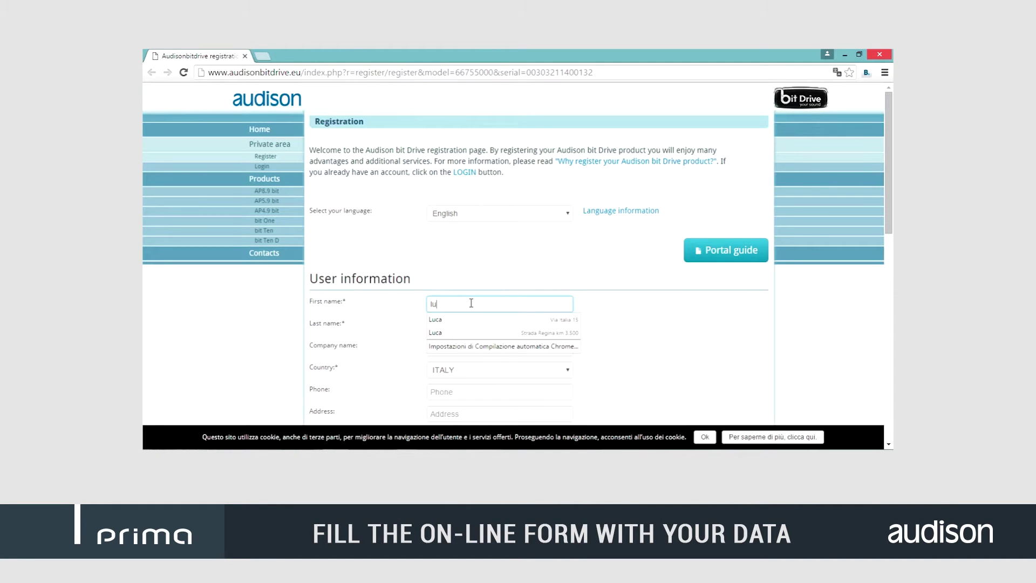
click(479, 320)
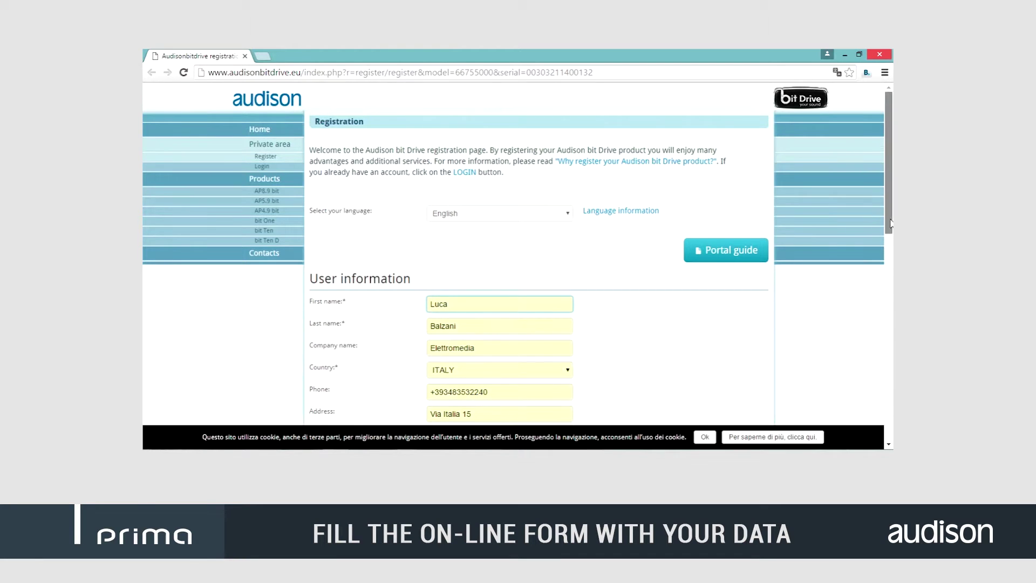
scroll(848, 378, down, 7)
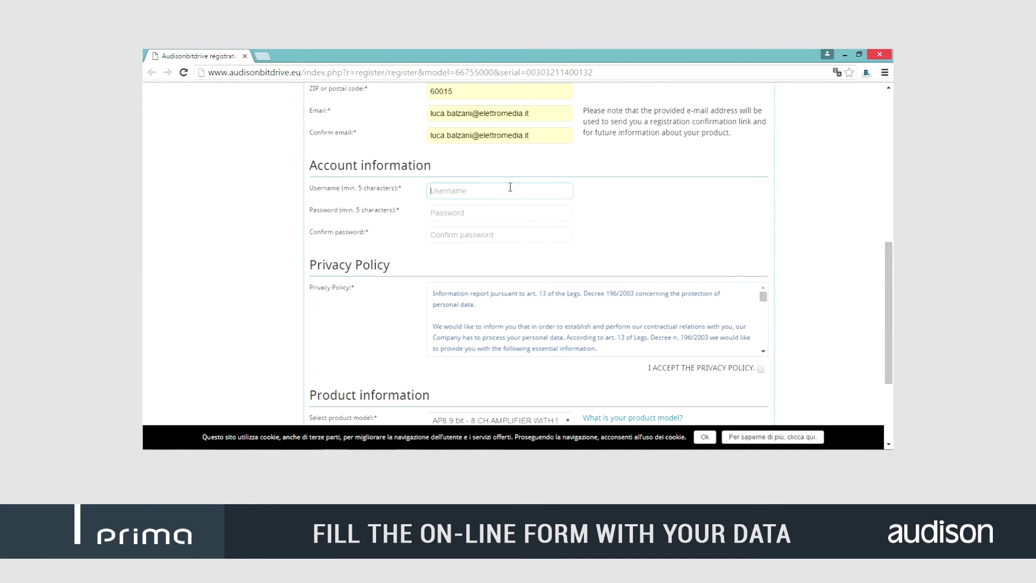
key(Tab)
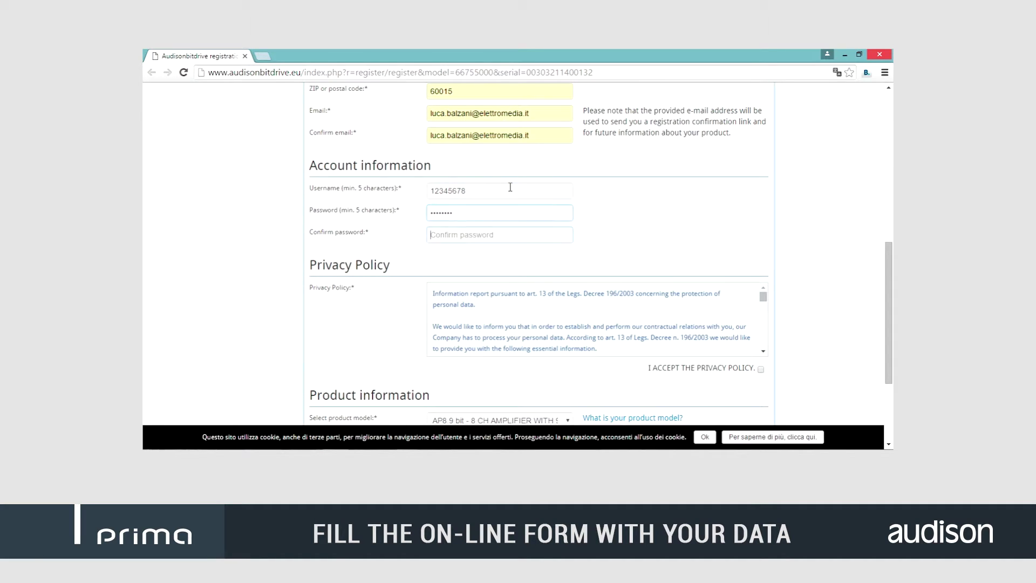
text(1)
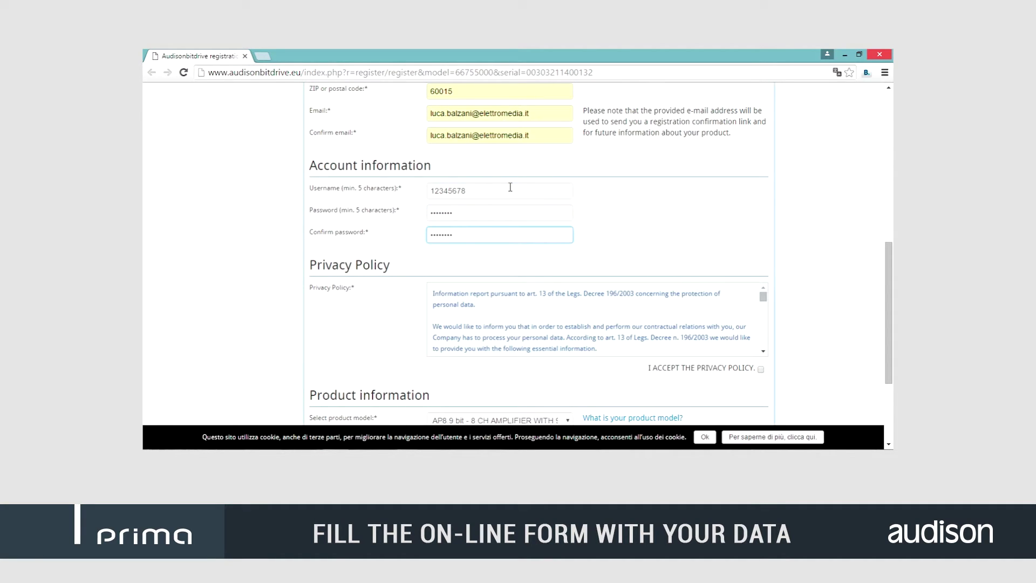
Accept the privacy policy, submit the registration and confirm the previewed form
click(614, 315)
drag(763, 296, 766, 348)
scroll(882, 316, down, 3)
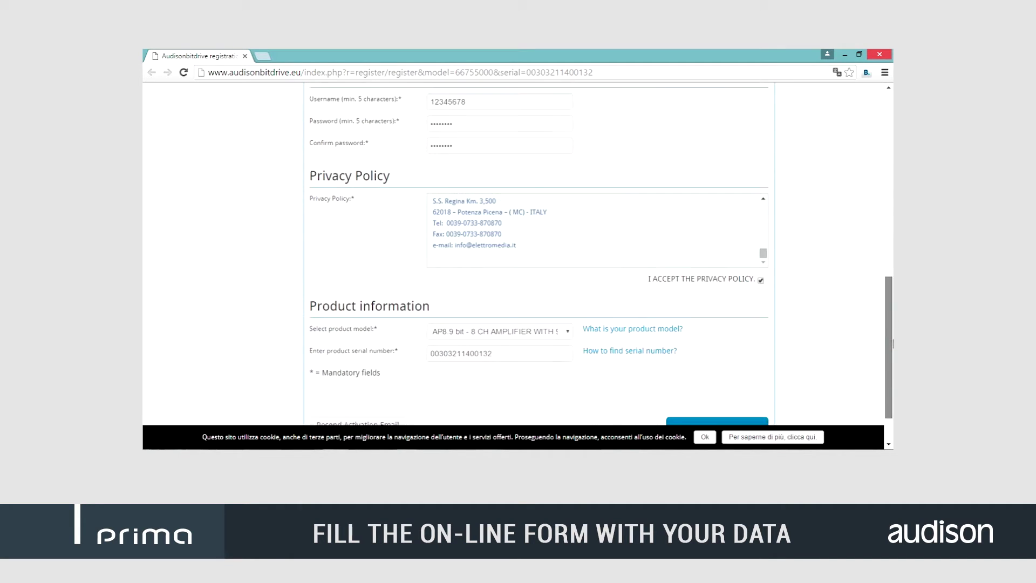
click(711, 380)
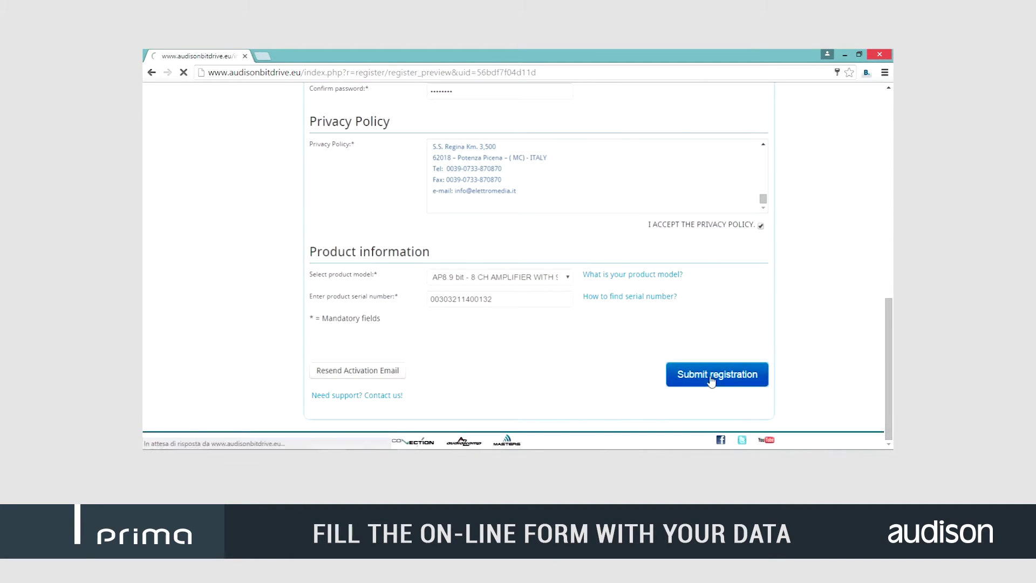
scroll(714, 370, down, 12)
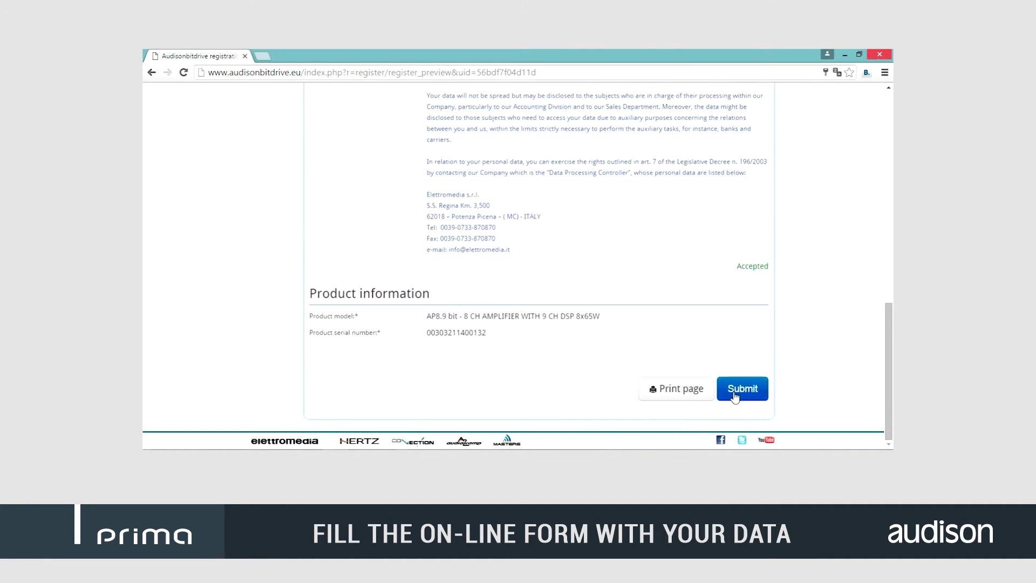
click(735, 397)
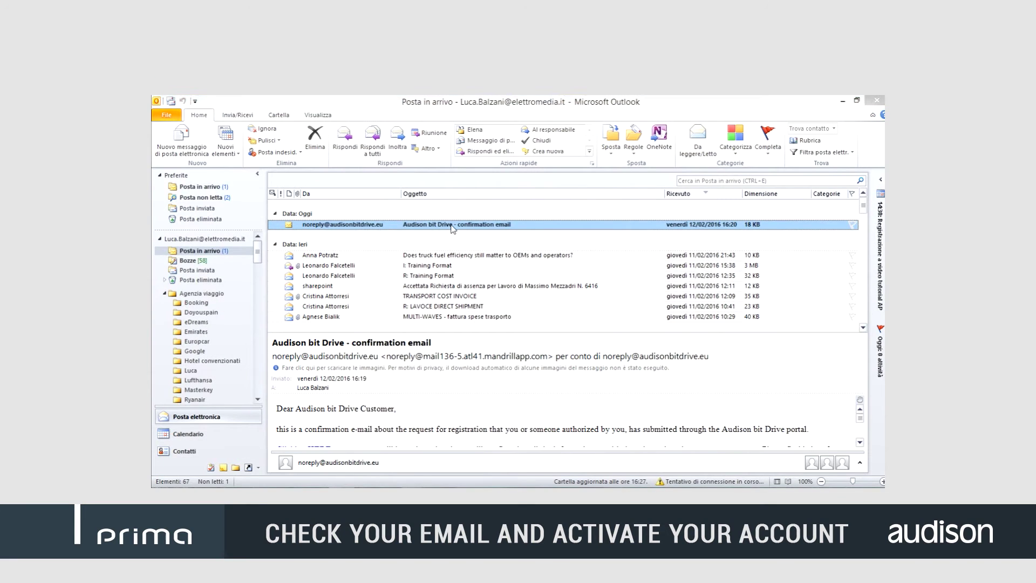
Open the Audison bit Drive confirmation email and follow its 'Clicking HERE' activation link
double_click(451, 225)
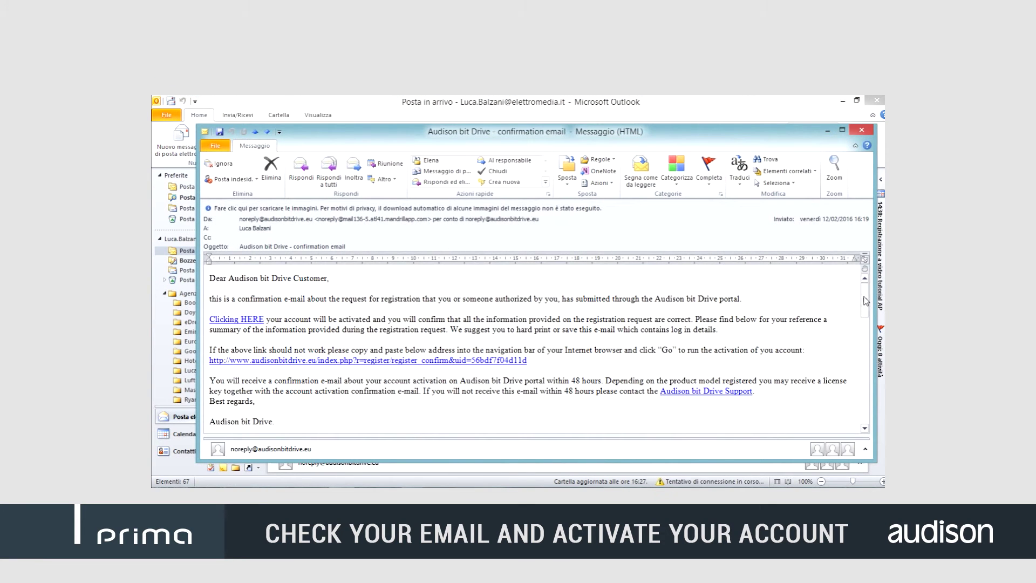
mouse_move(865, 301)
mouse_down()
mouse_move(873, 389)
mouse_move(864, 294)
mouse_up()
click(232, 319)
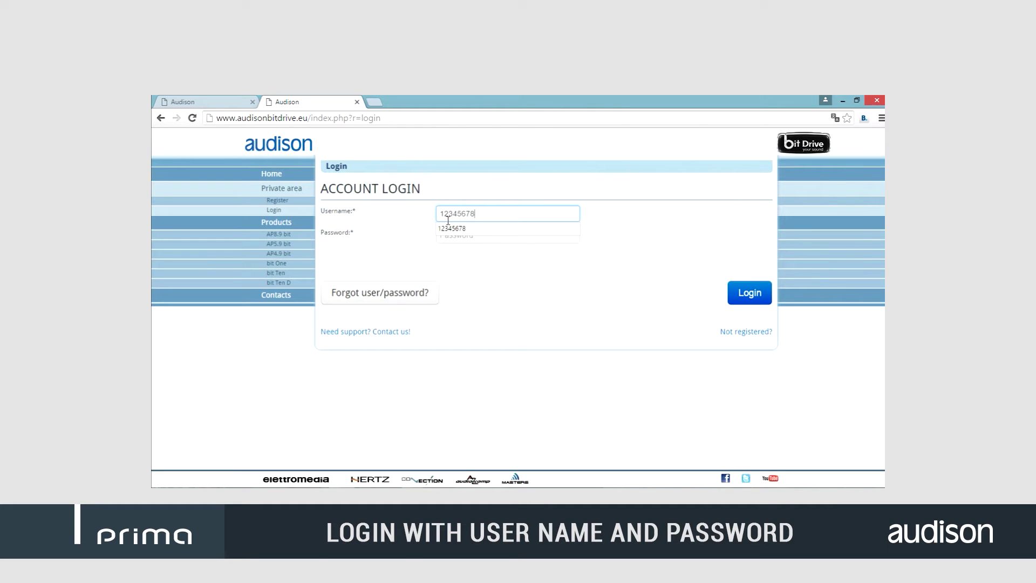
Log in, select SW version 2.0.4.21585 and FW version 2.0.0.24, and download the software
click(470, 237)
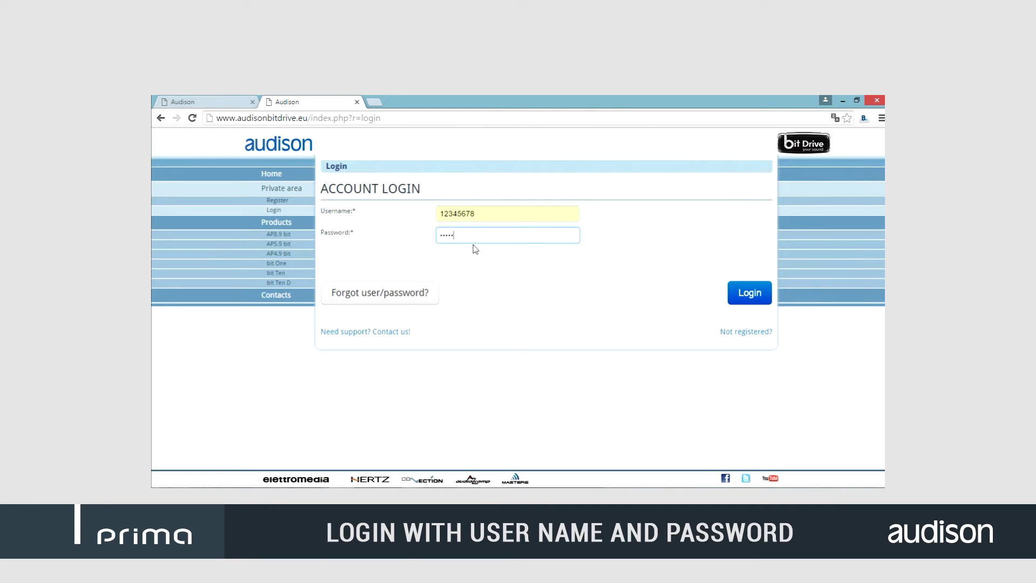
click(744, 295)
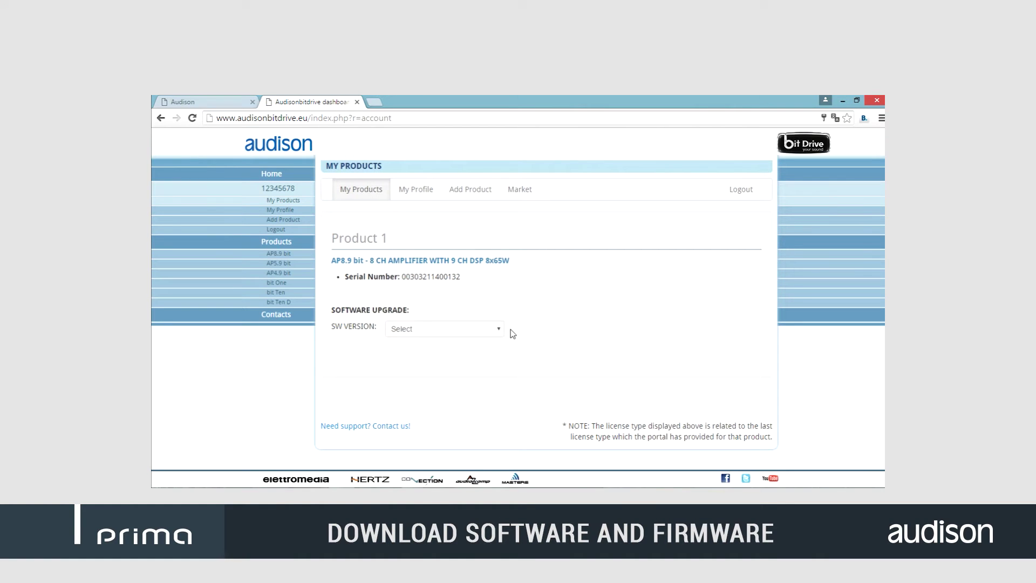
click(500, 334)
click(497, 359)
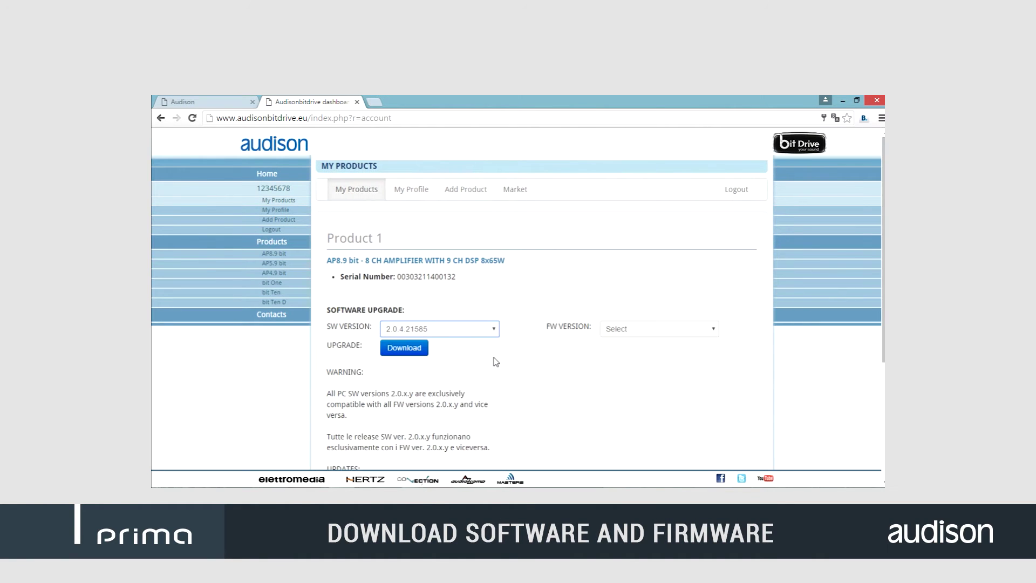
scroll(561, 392, down, 2)
click(715, 230)
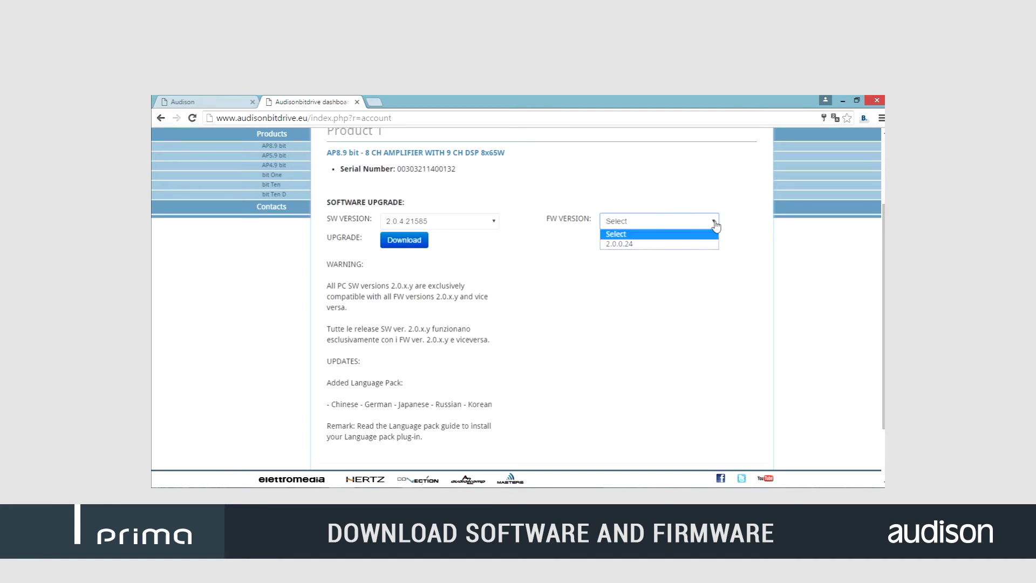
click(692, 246)
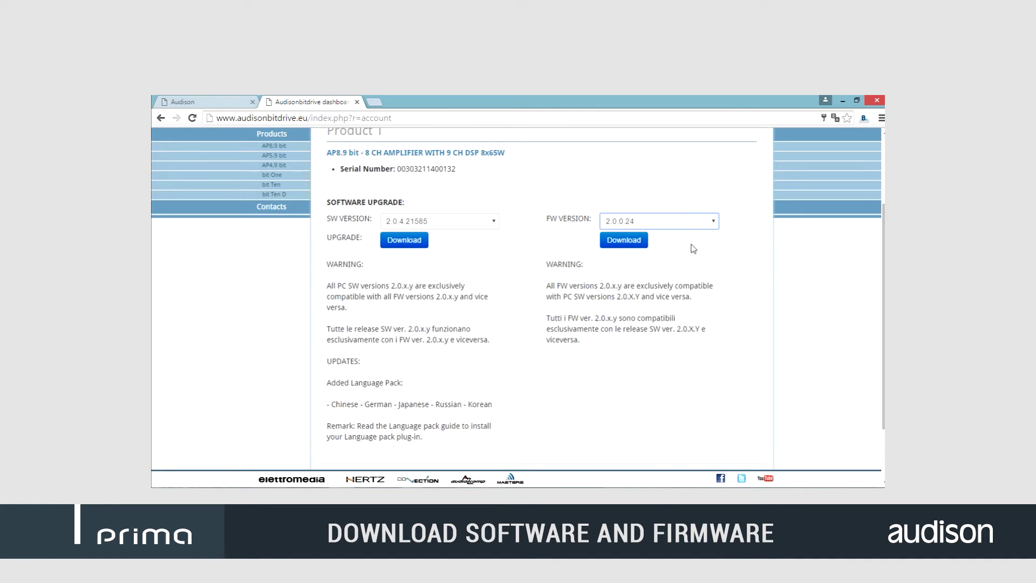
click(410, 245)
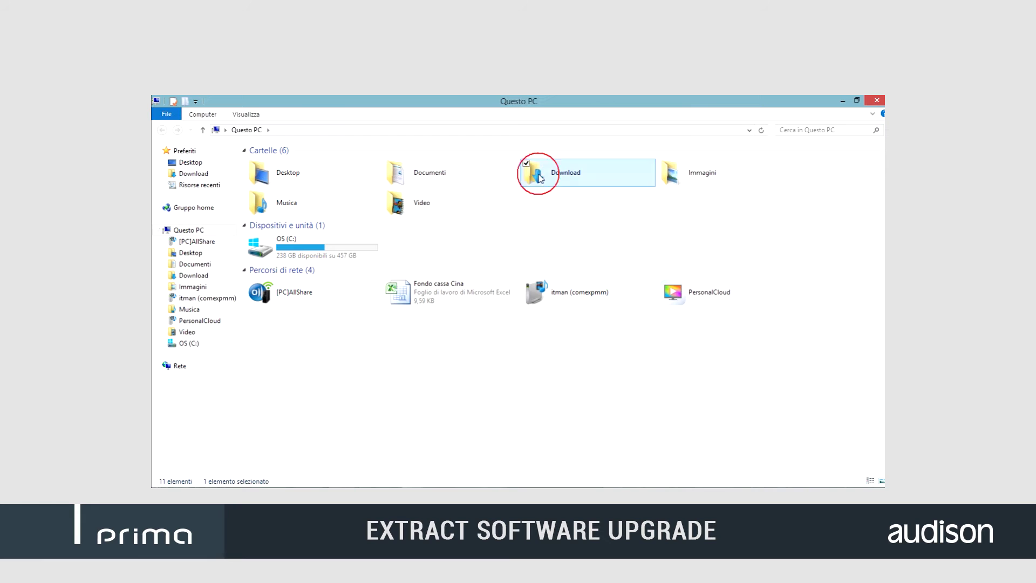
Copy the firmware and software archives from Download and paste both onto the desktop
click(291, 187)
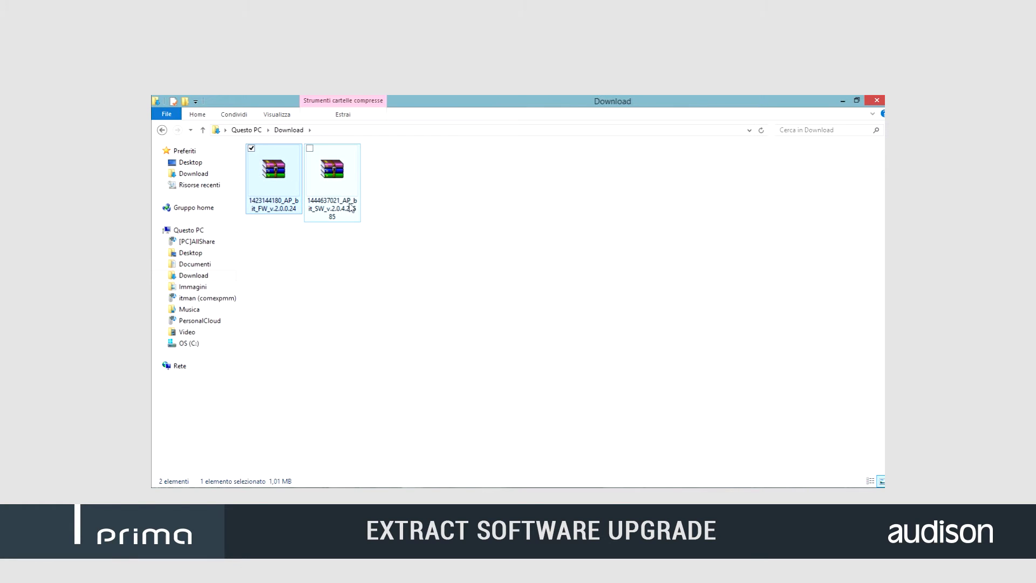
ctrl+click(346, 179)
right_click(345, 173)
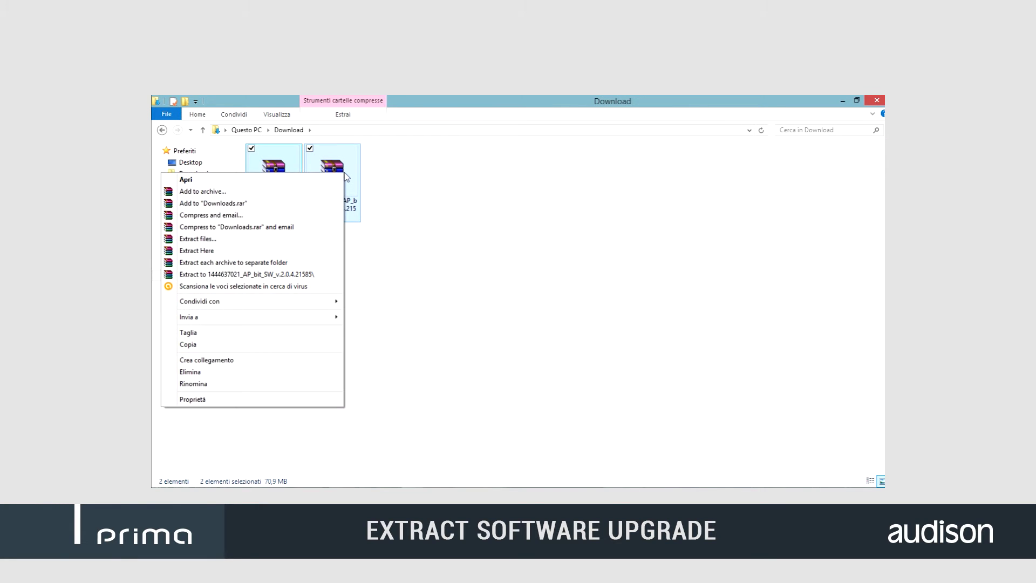
click(290, 346)
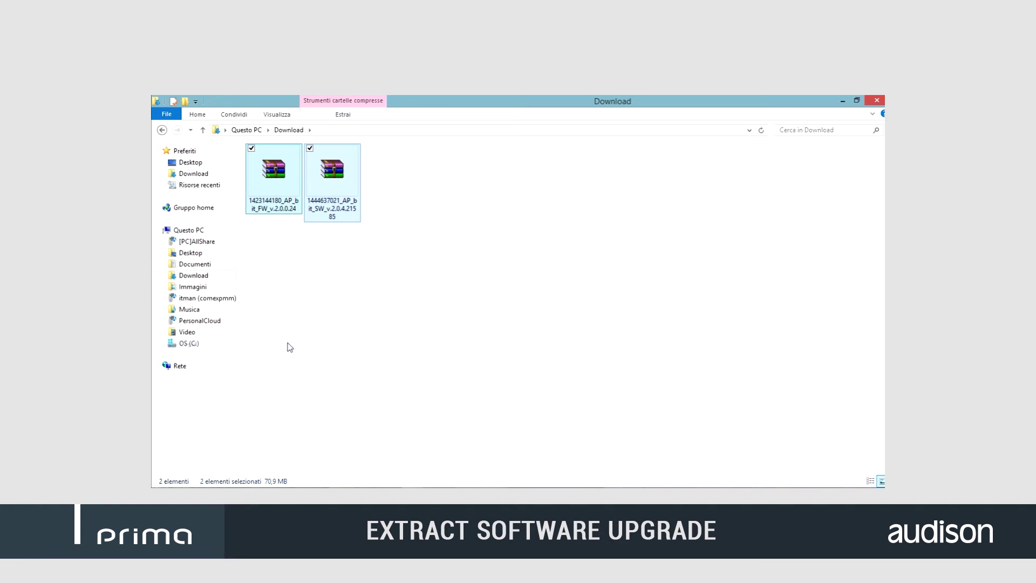
click(842, 102)
right_click(266, 215)
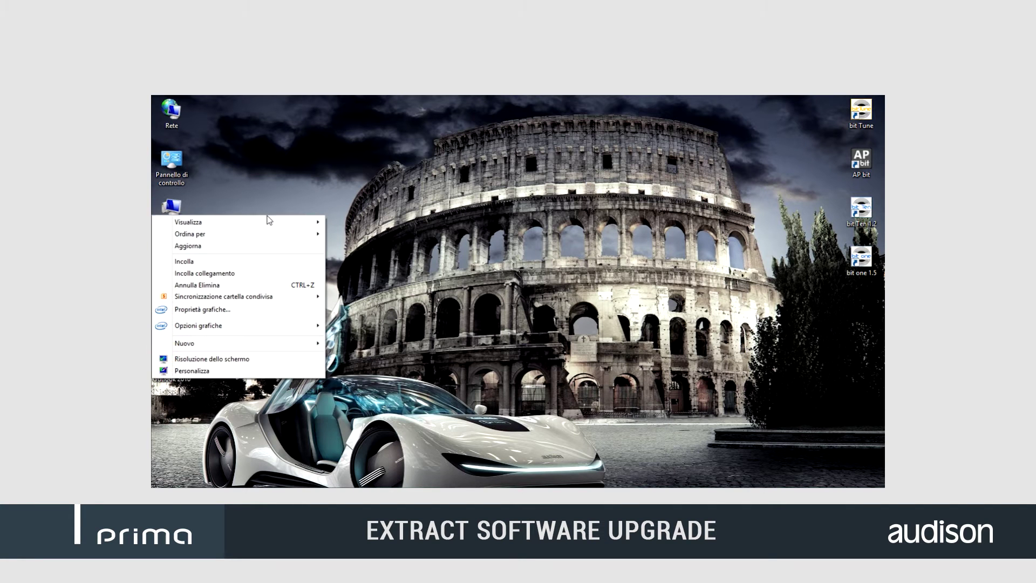
click(258, 261)
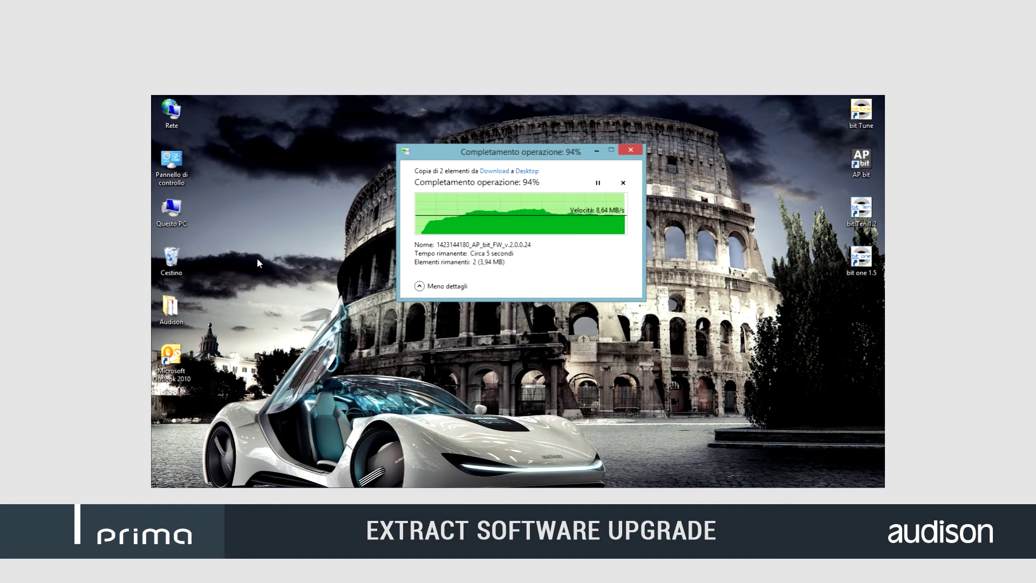
Arrange the desktop archives and open the extracted AP bit SW_v.2.0.4.21585 folder
click(257, 263)
drag(253, 211, 253, 261)
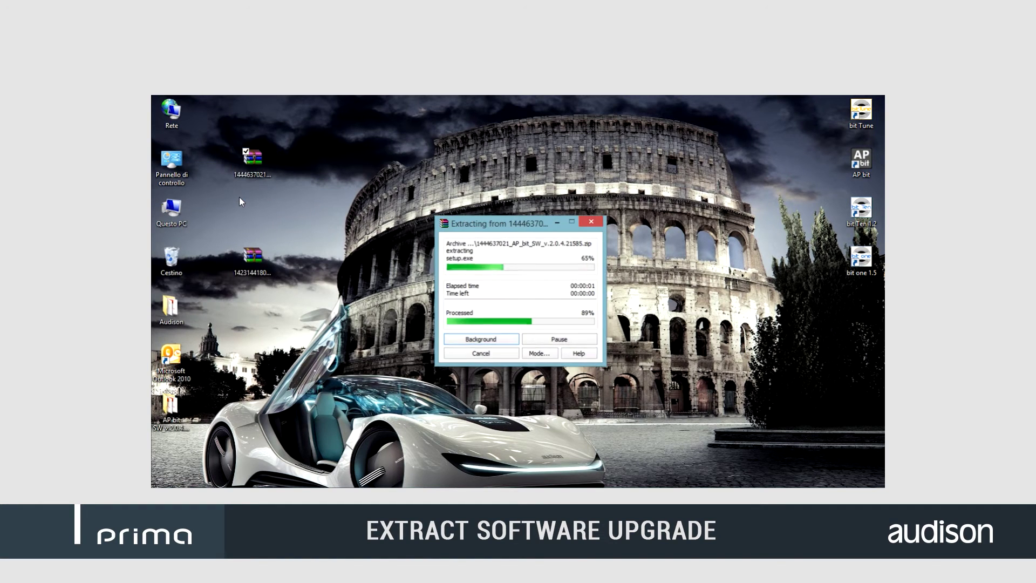
drag(170, 407, 328, 164)
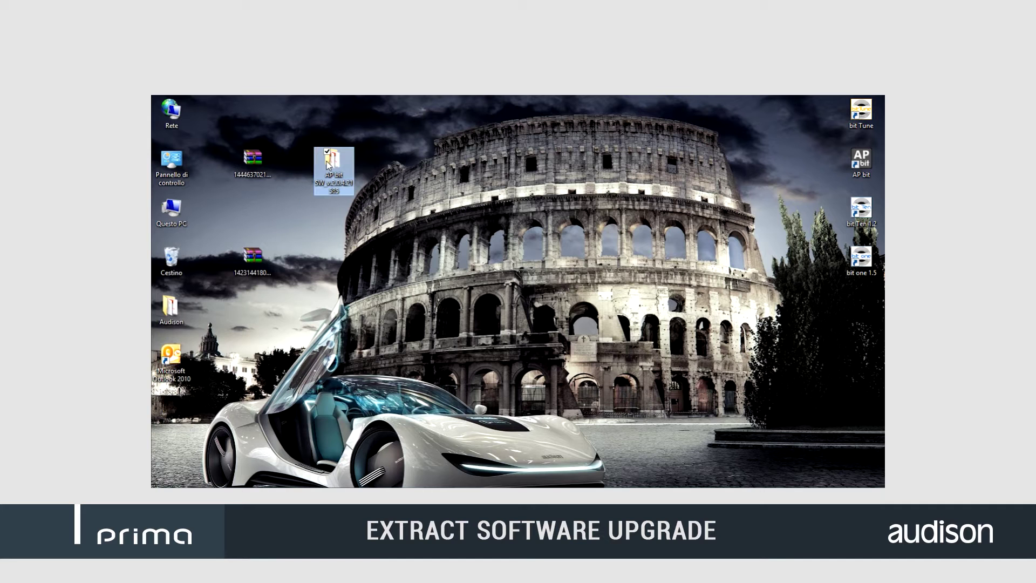
double_click(334, 163)
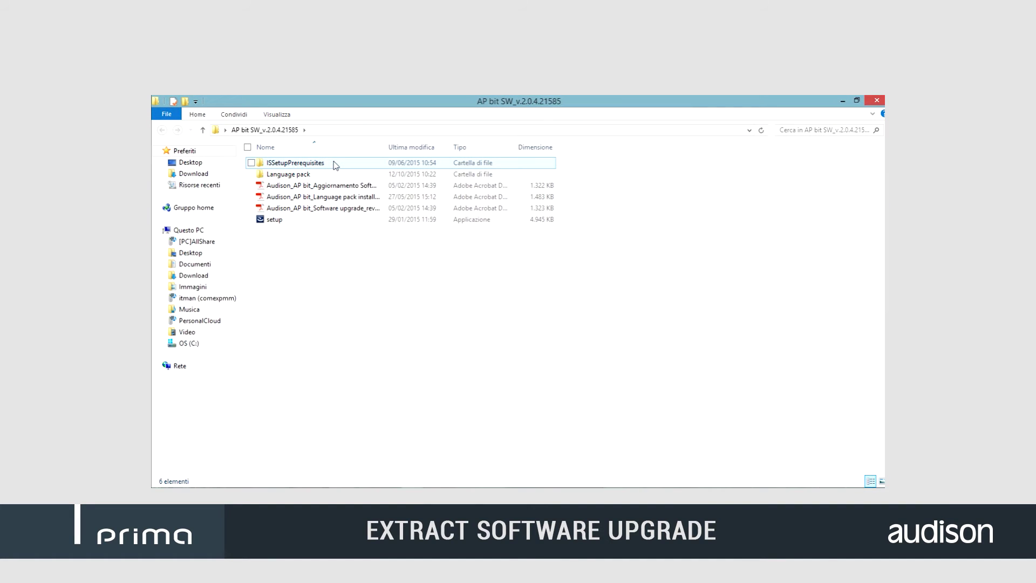
Open the Software upgrade PDF, scroll through pages 1–6, and close Acrobat Reader
double_click(330, 208)
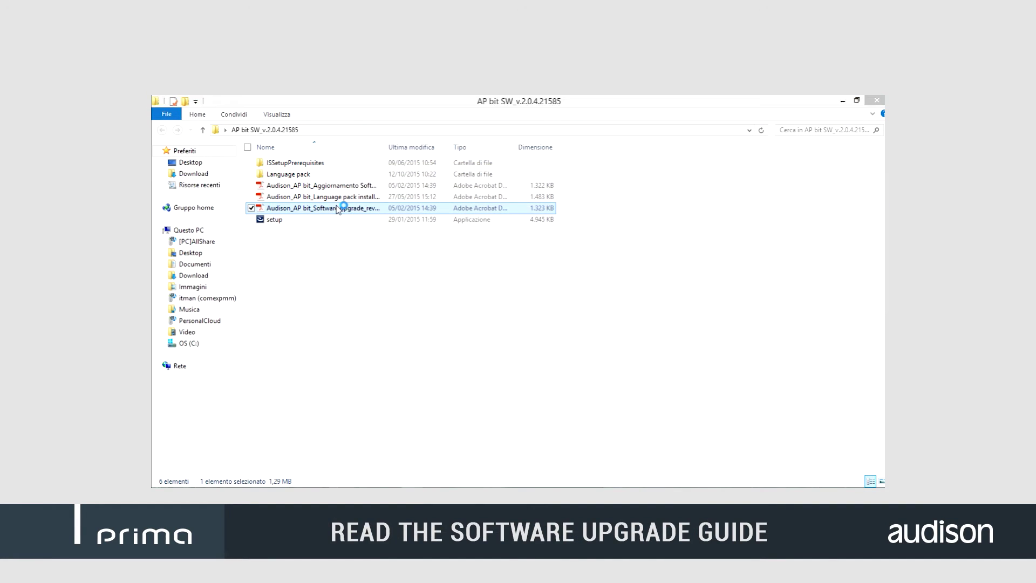
scroll(519, 276, down, 10)
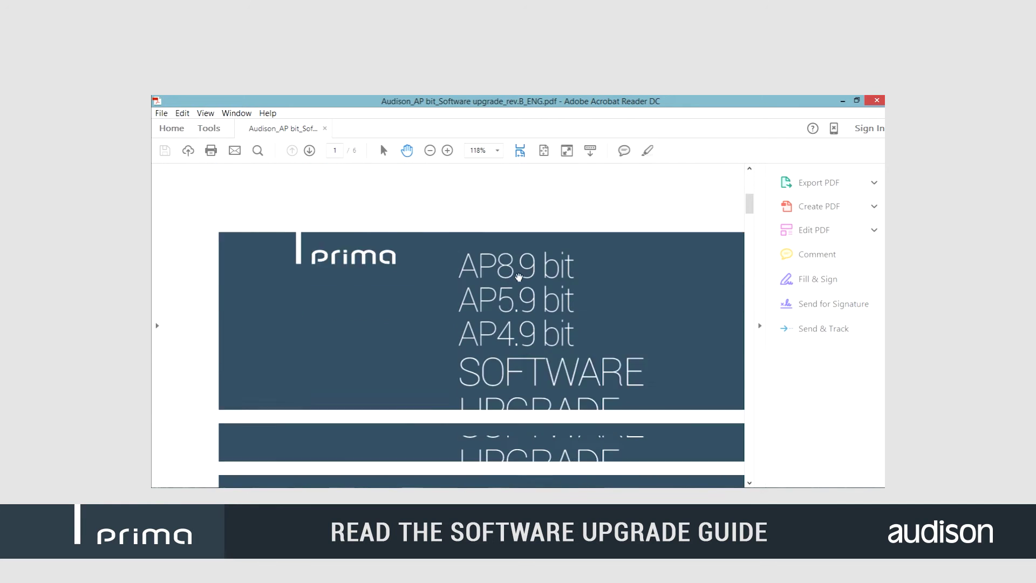
scroll(519, 277, down, 15)
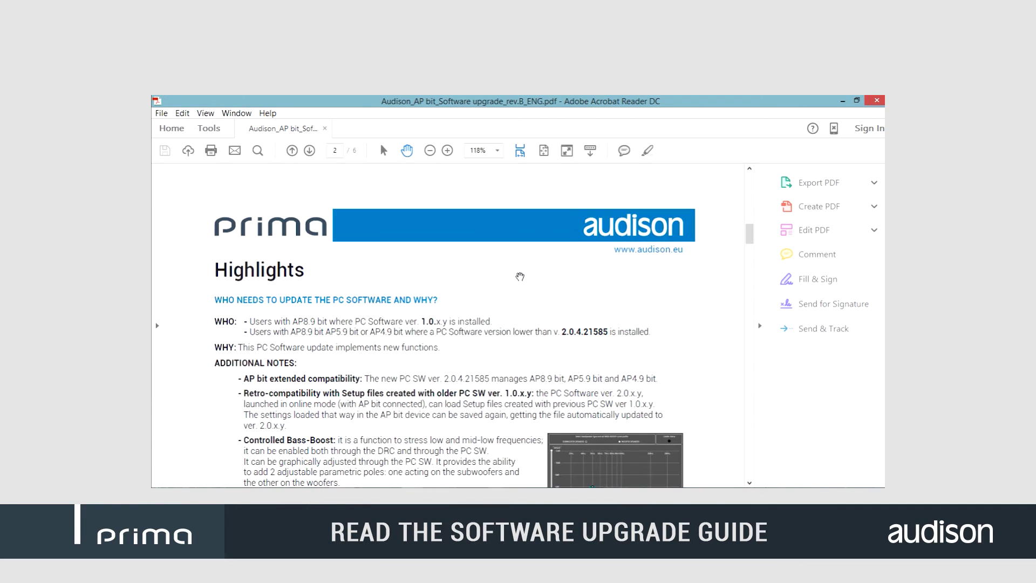
scroll(520, 276, down, 15)
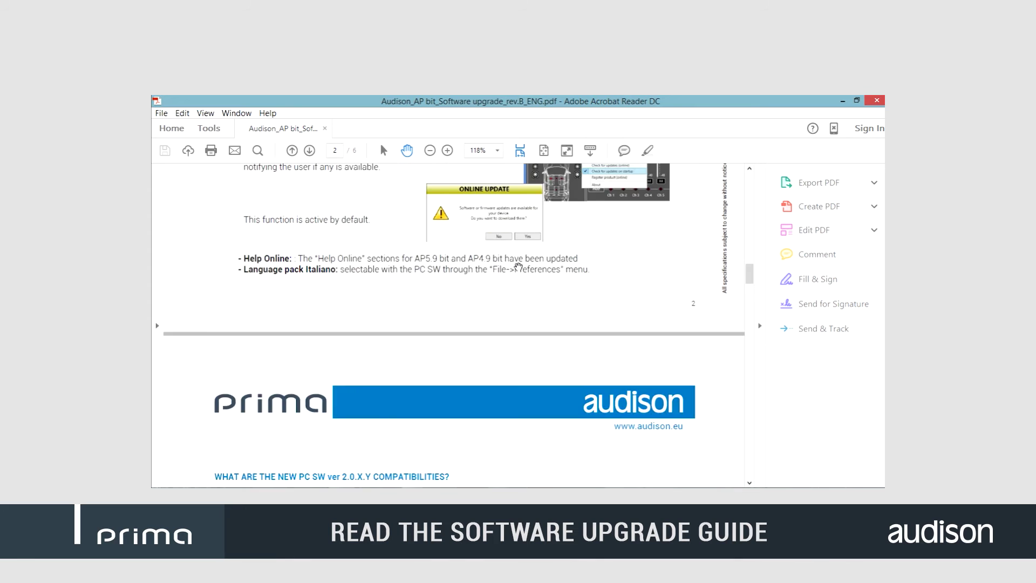
scroll(518, 264, down, 15)
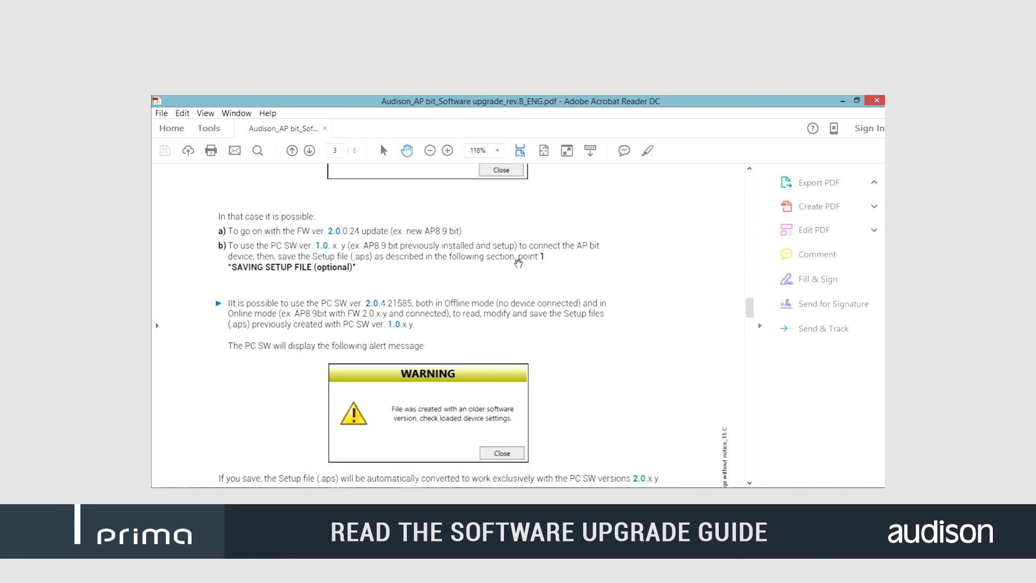
scroll(517, 263, down, 15)
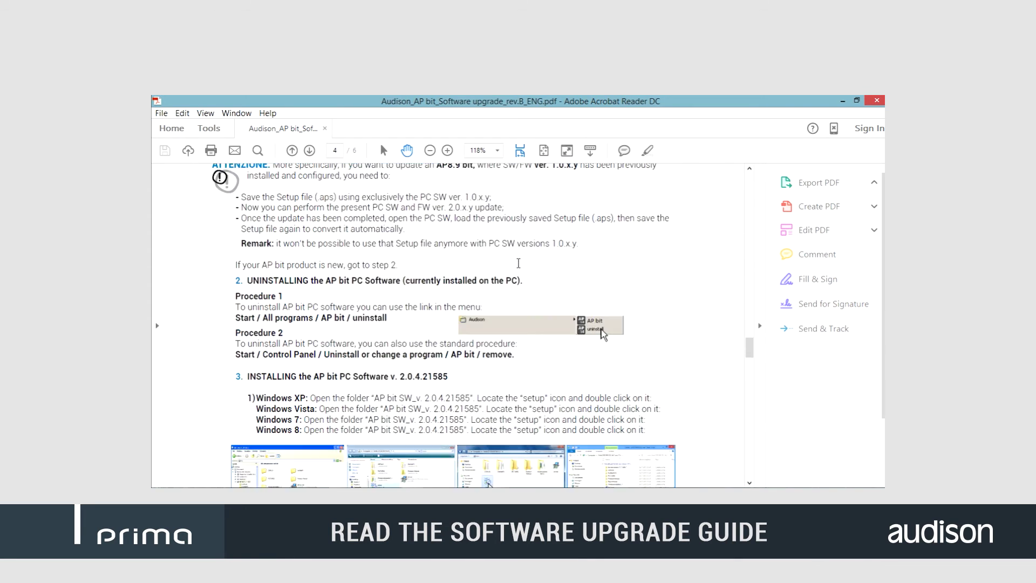
scroll(518, 263, down, 15)
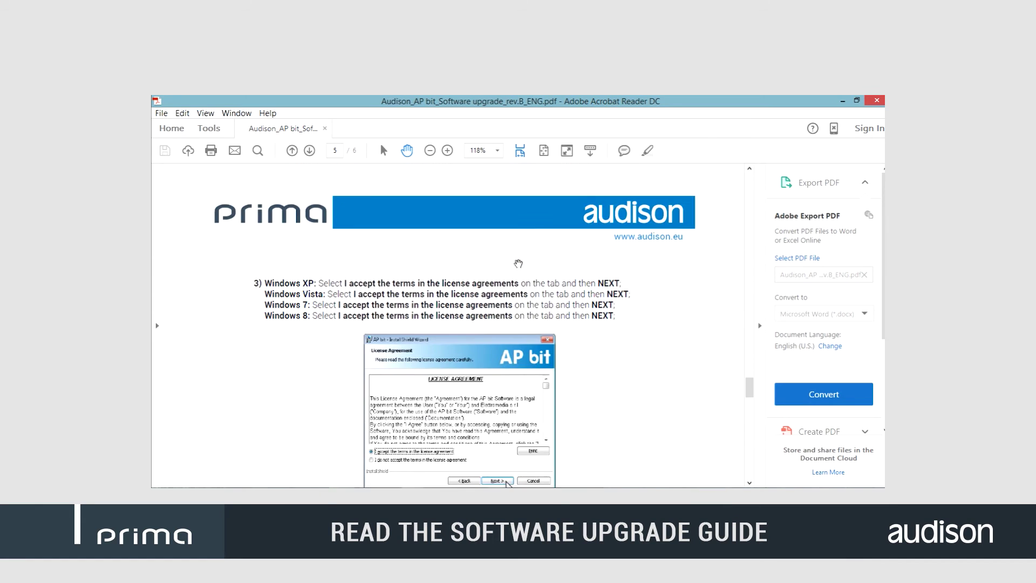
scroll(518, 263, down, 15)
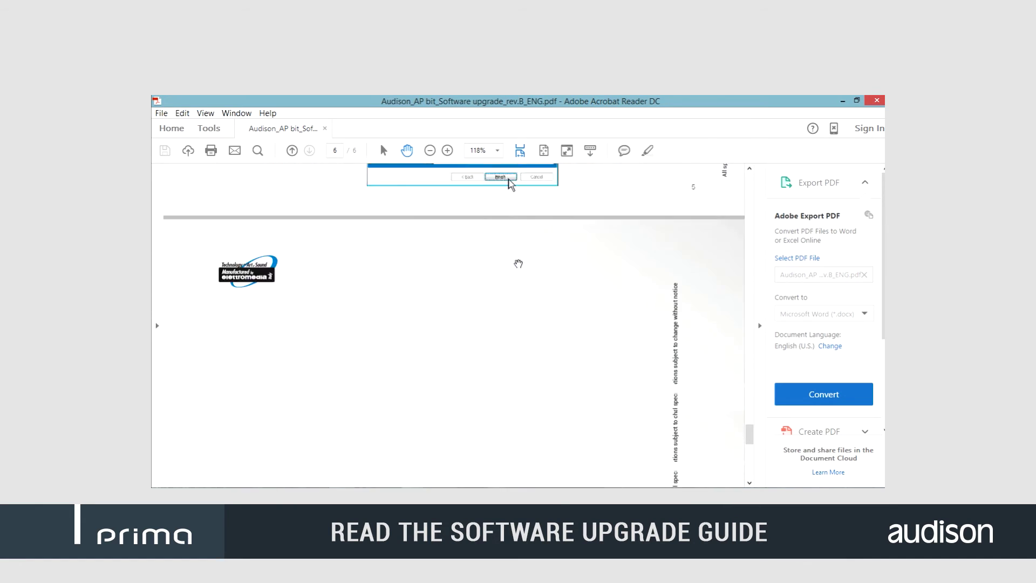
click(871, 100)
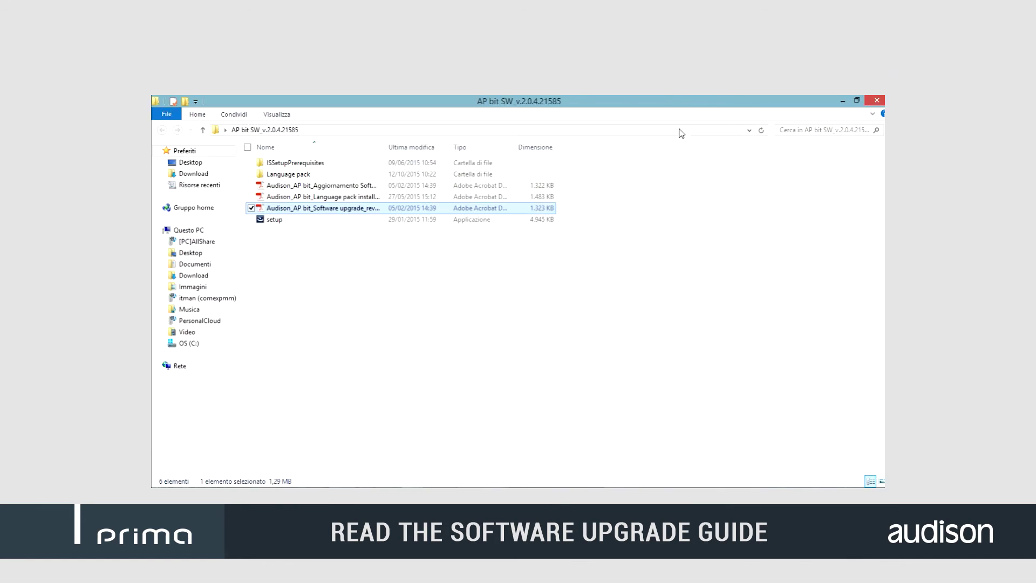
Uninstall AP bit from Control Panel's Programmi e funzionalità, confirming Sì and OK, then close it
click(857, 101)
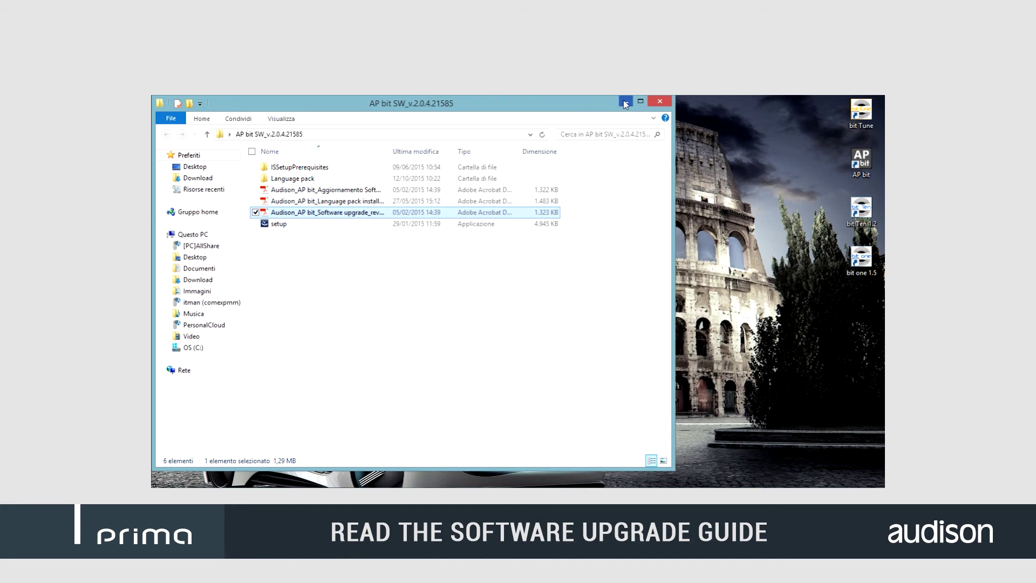
drag(594, 107, 753, 116)
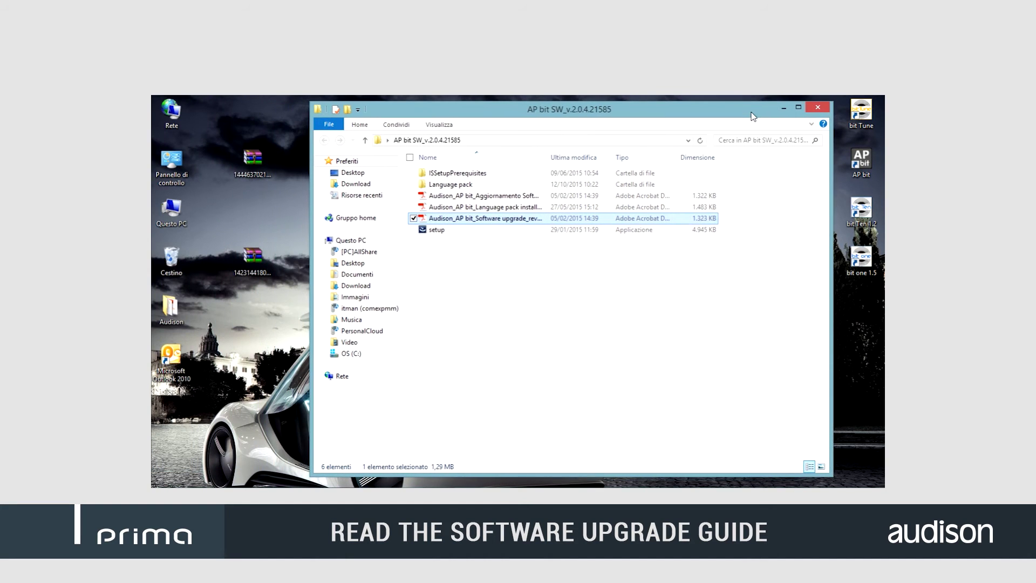
double_click(172, 164)
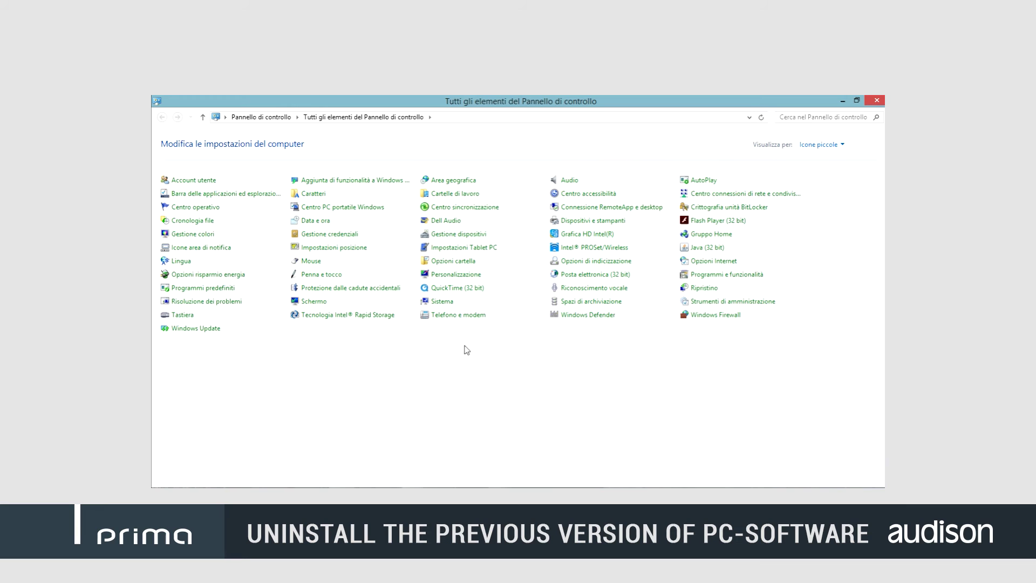
click(704, 276)
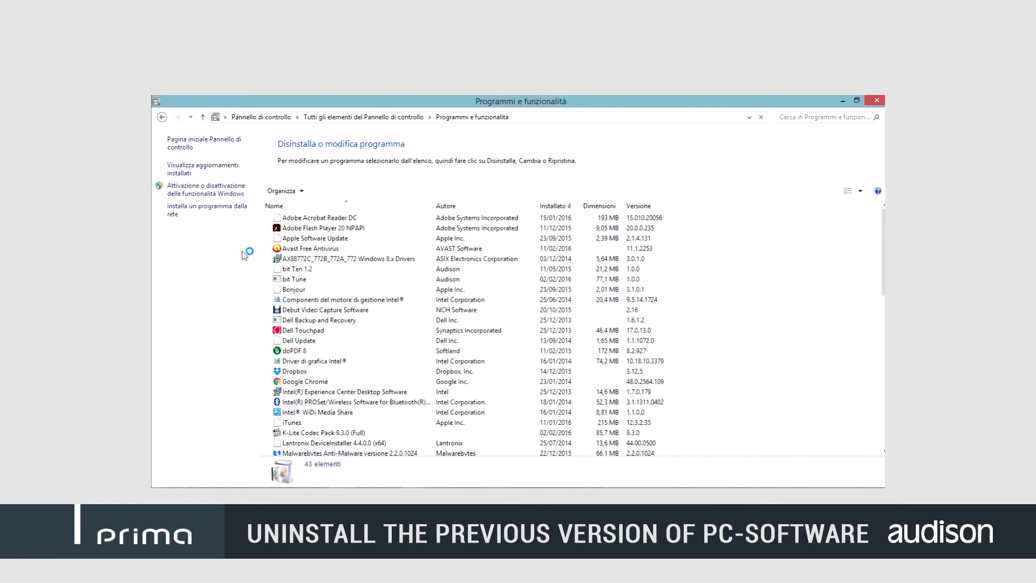
click(298, 239)
right_click(299, 241)
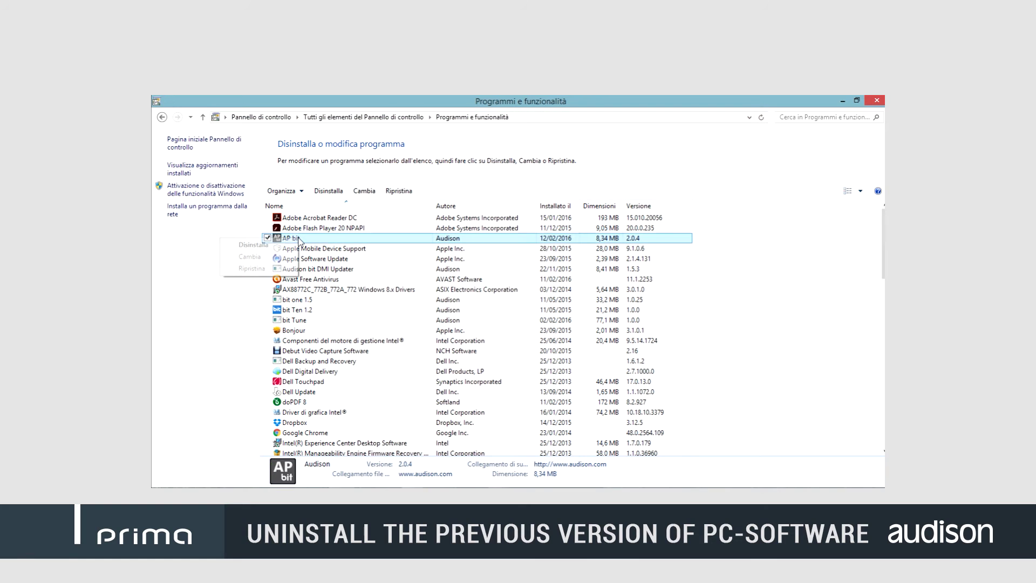
click(280, 245)
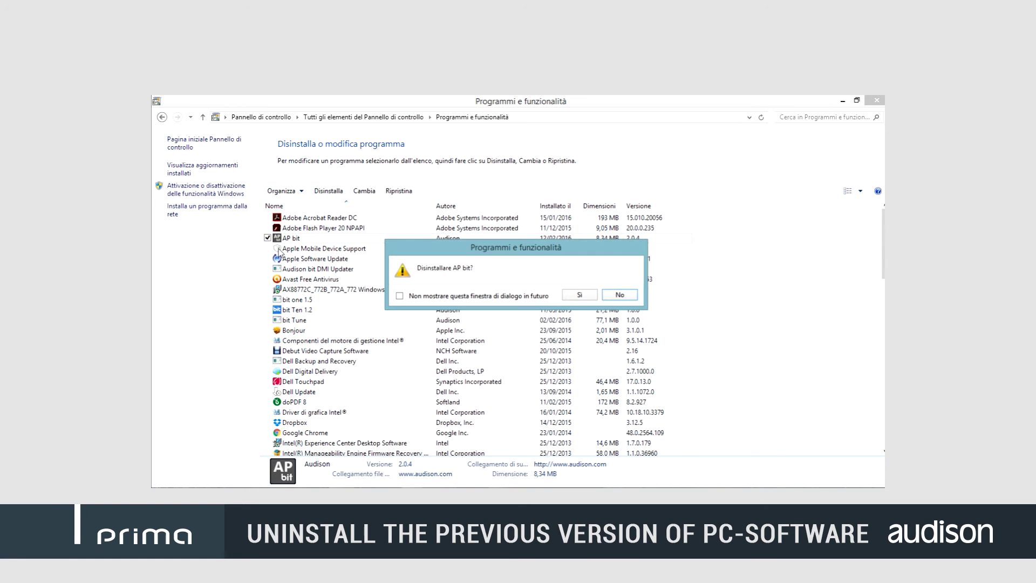
click(575, 295)
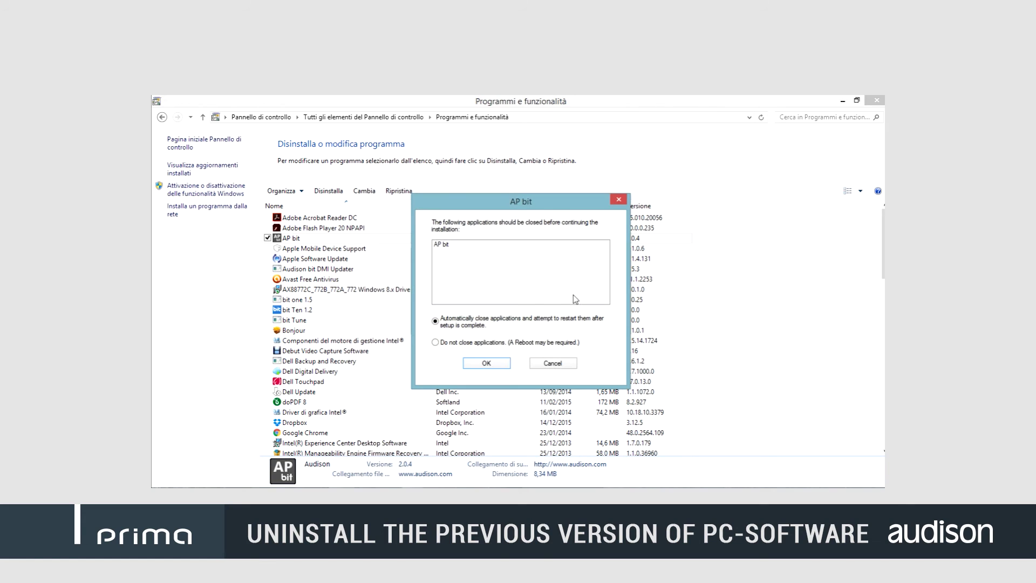
click(491, 366)
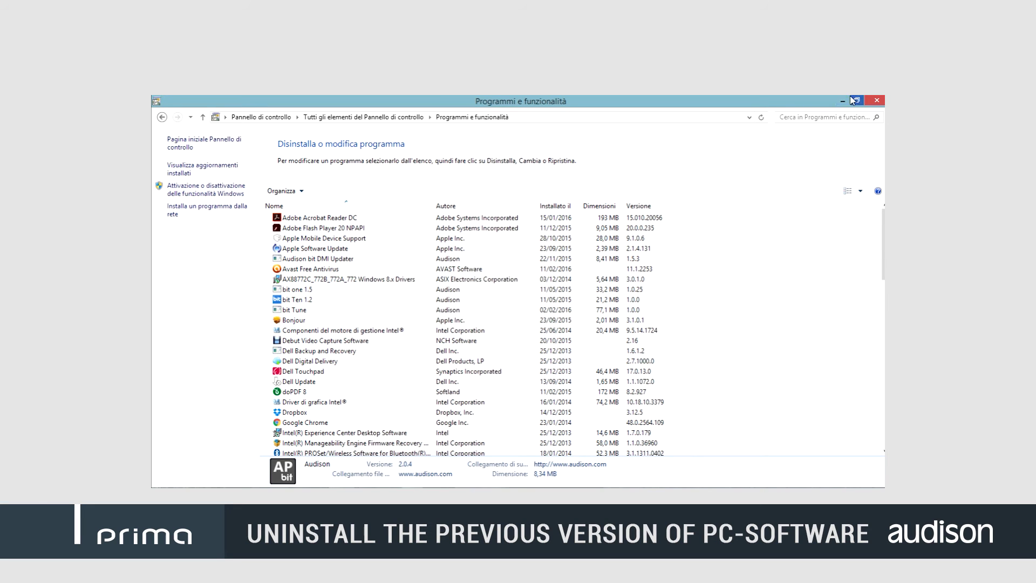
click(875, 101)
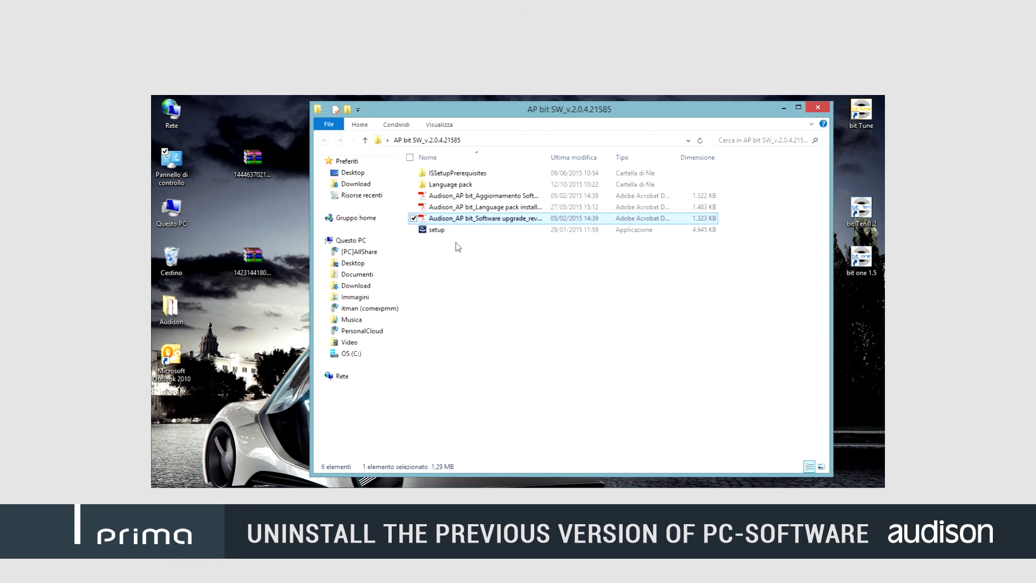
Run setup and install AP bit as Typical into C:\Program Files (x86)\Audison\AP bit
double_click(435, 231)
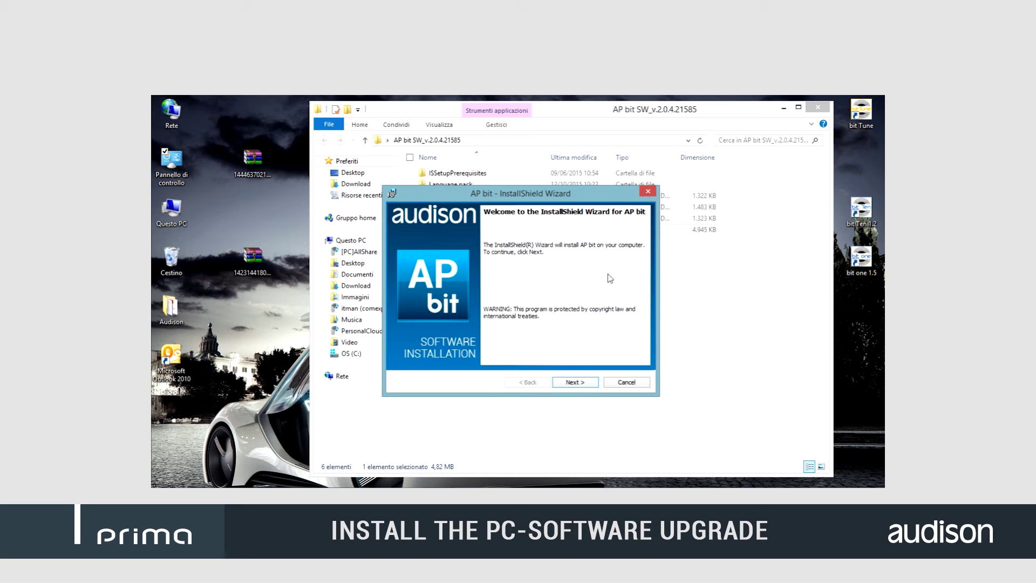
click(575, 382)
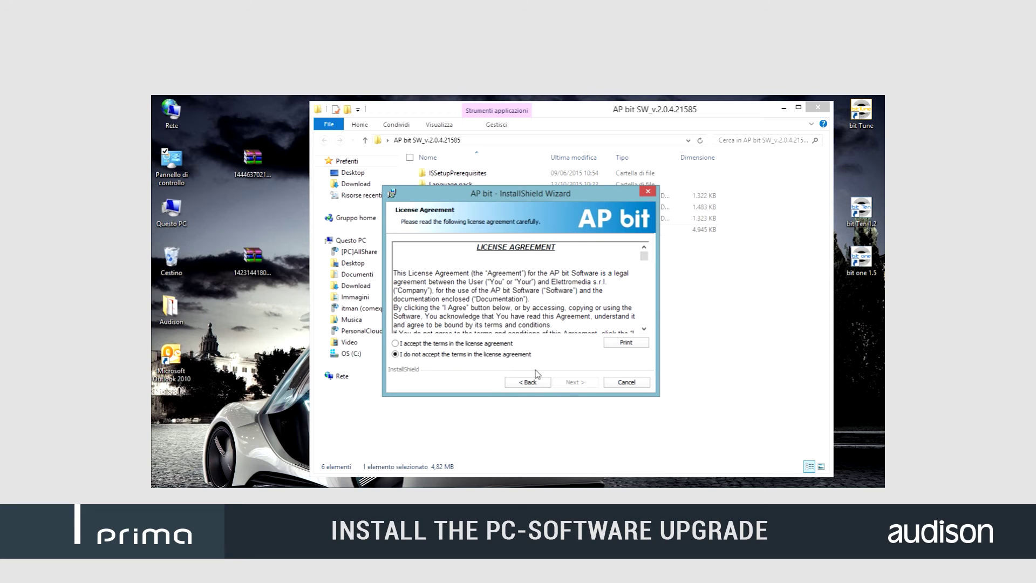
click(563, 382)
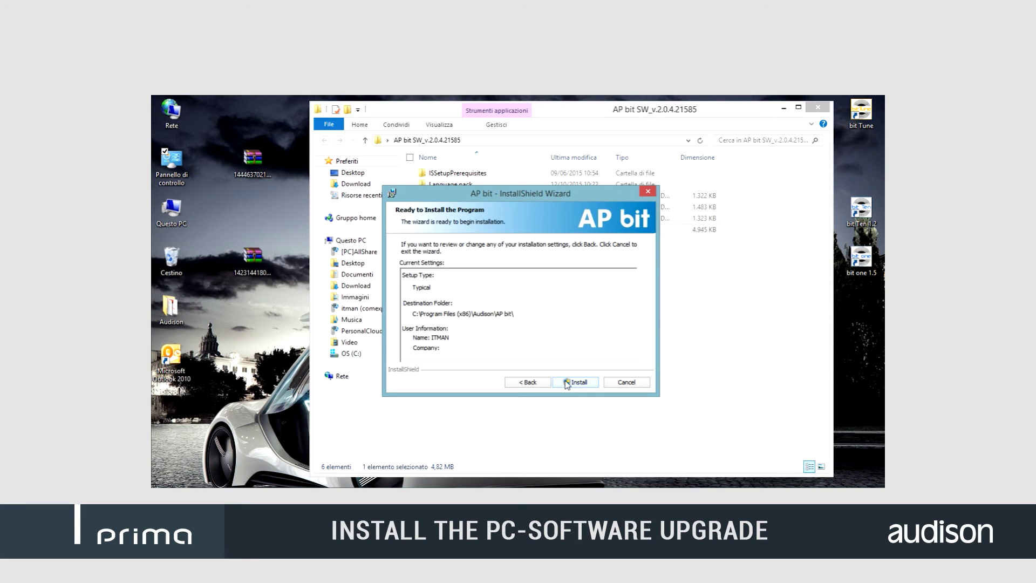
click(566, 382)
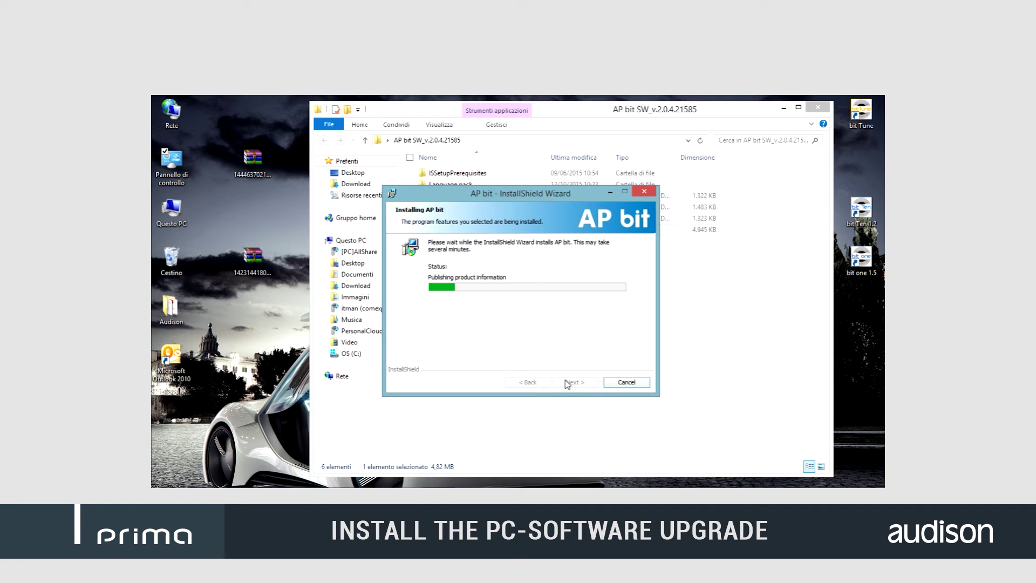
Finish the InstallShield Wizard and close the AP bit SW folder window
click(574, 382)
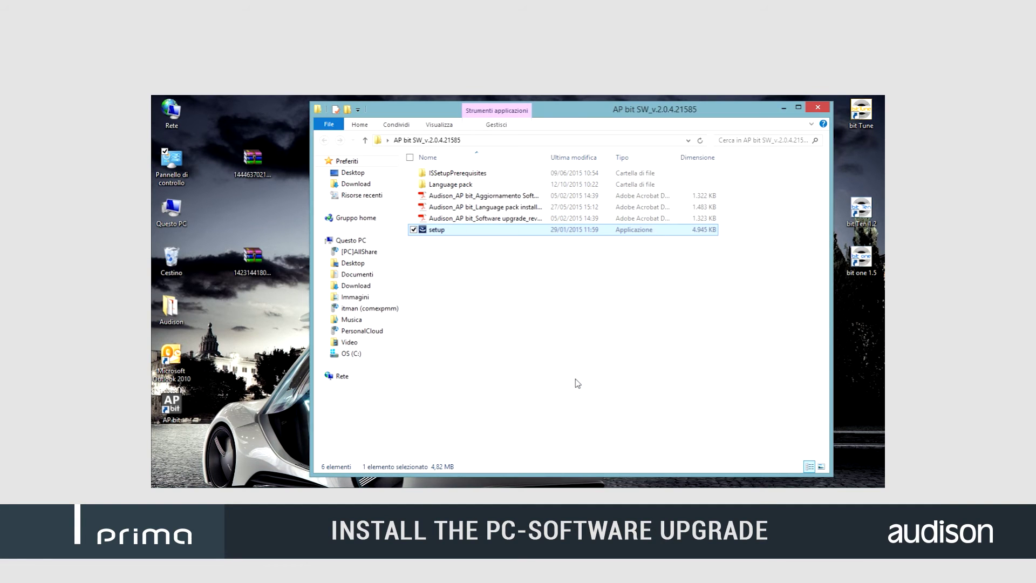
click(817, 108)
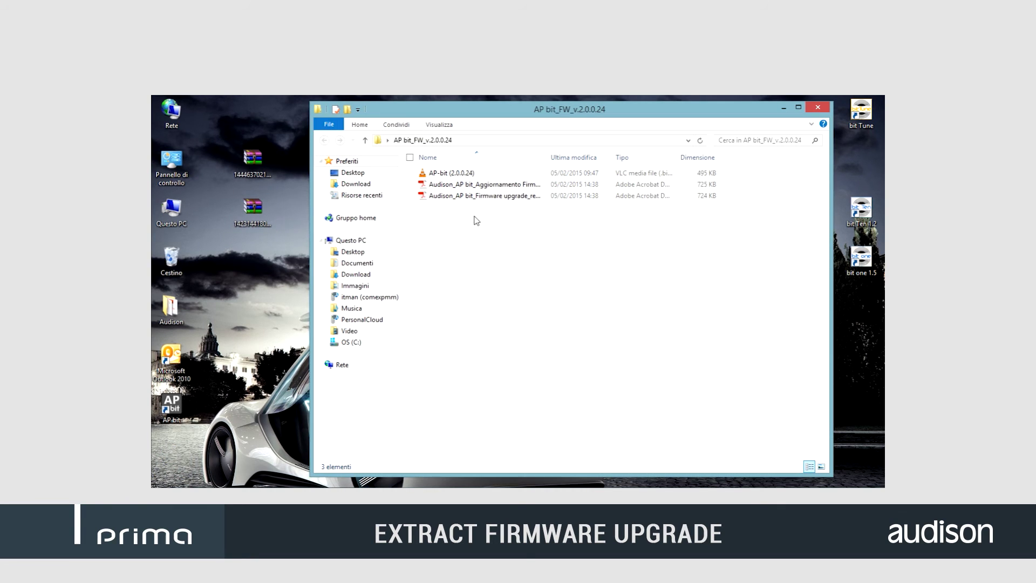
double_click(479, 196)
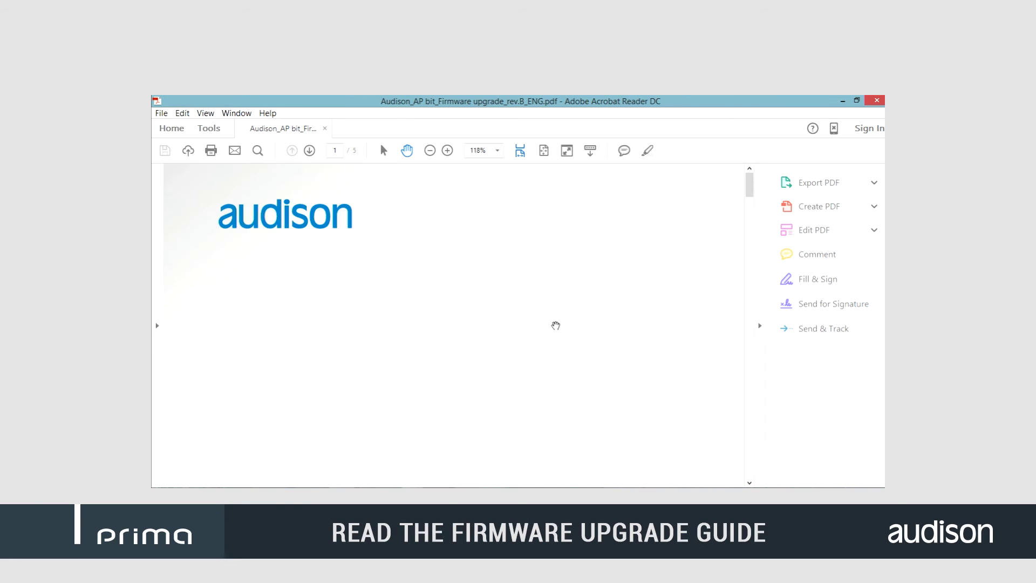
scroll(555, 325, down, 10)
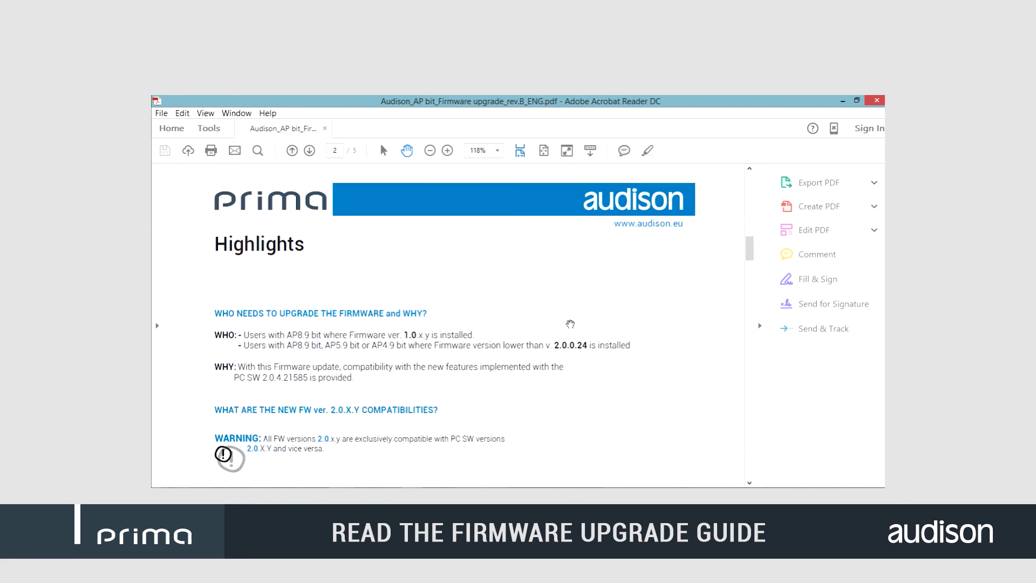
scroll(570, 324, down, 10)
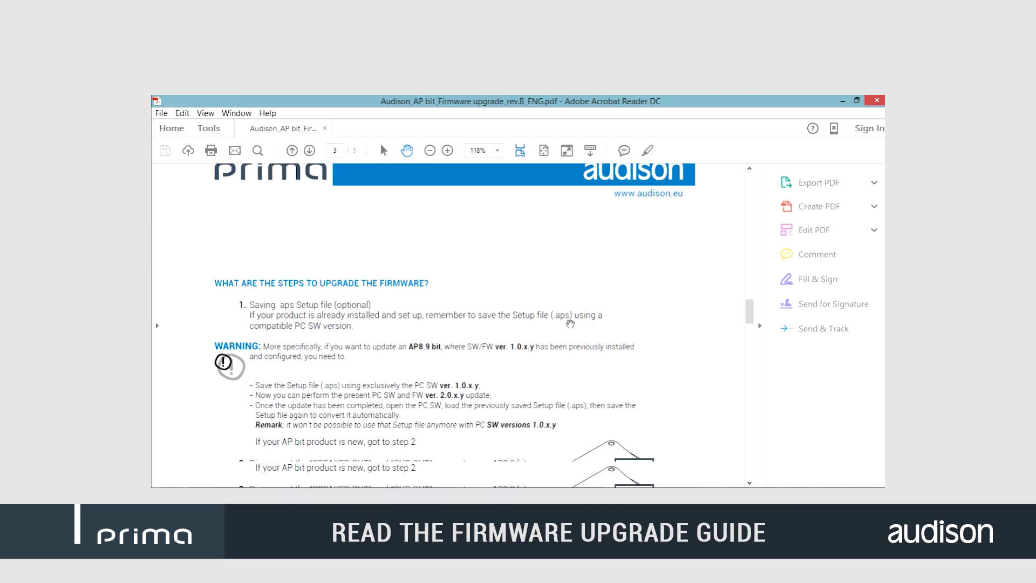
scroll(570, 324, down, 12)
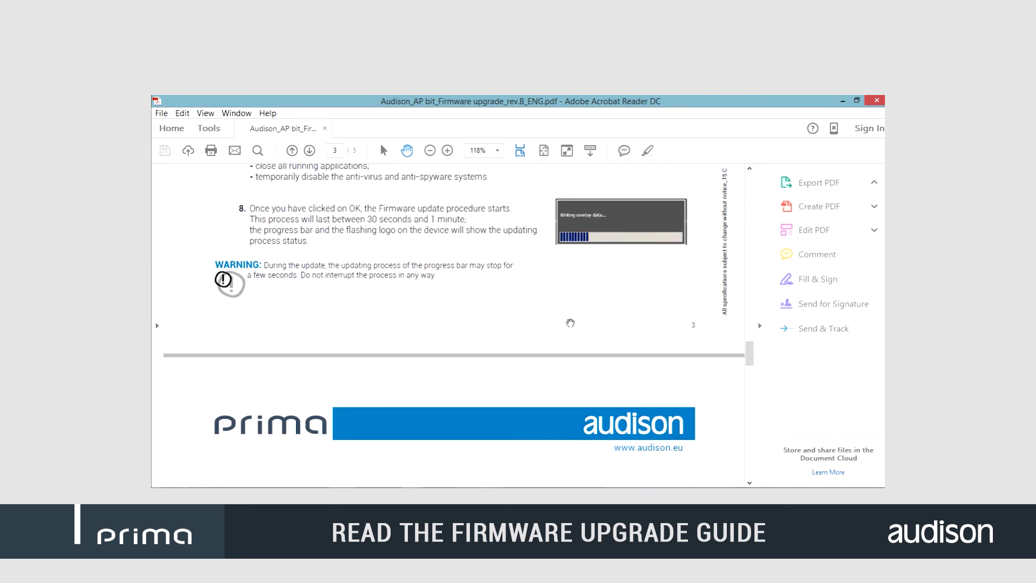
scroll(570, 322, down, 12)
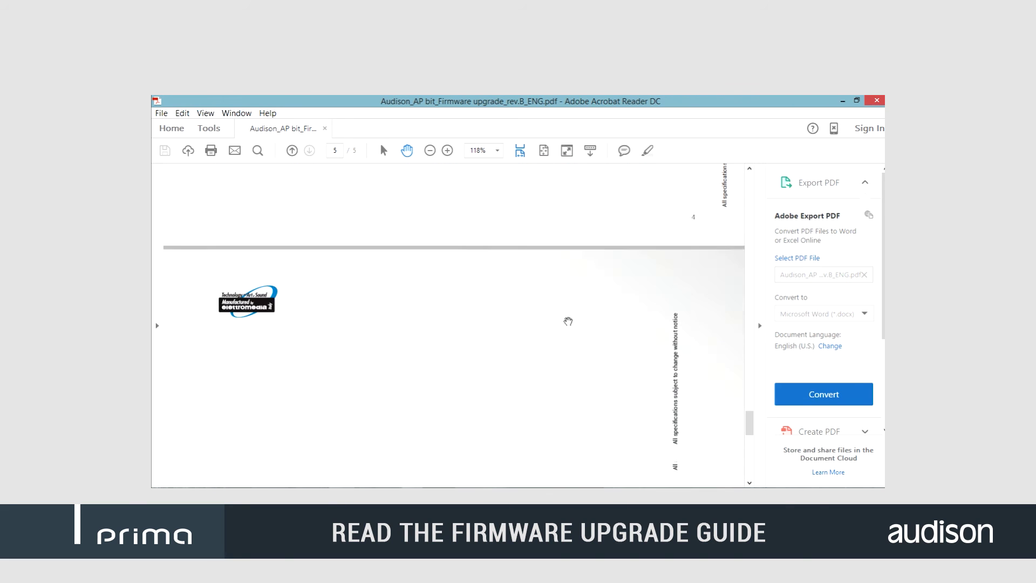
scroll(568, 321, down, 3)
click(877, 101)
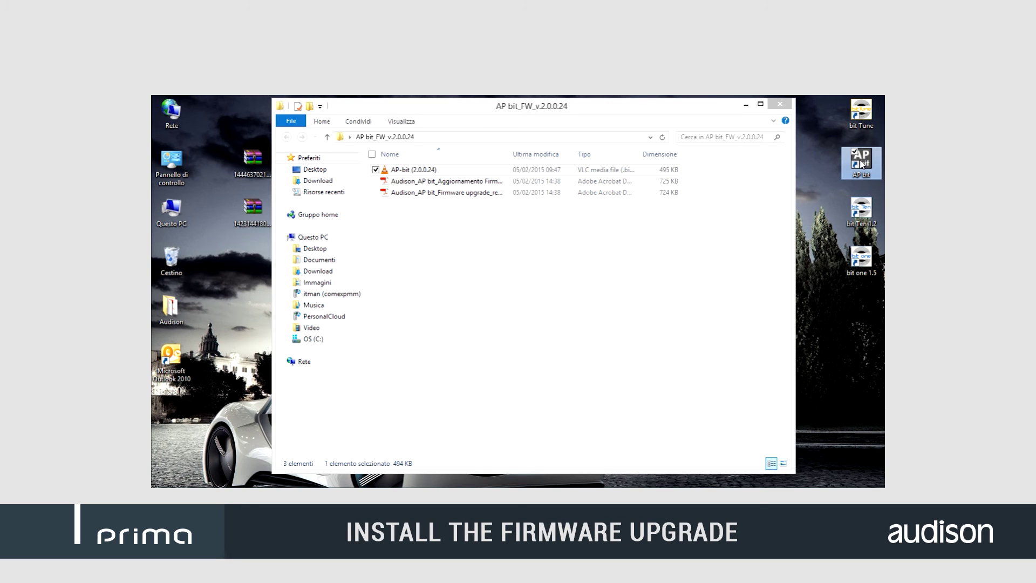
Launch AP bit, flash firmware file AP-bit (2.0.0.24) via Device > Update firmware, then close Explorer
double_click(861, 162)
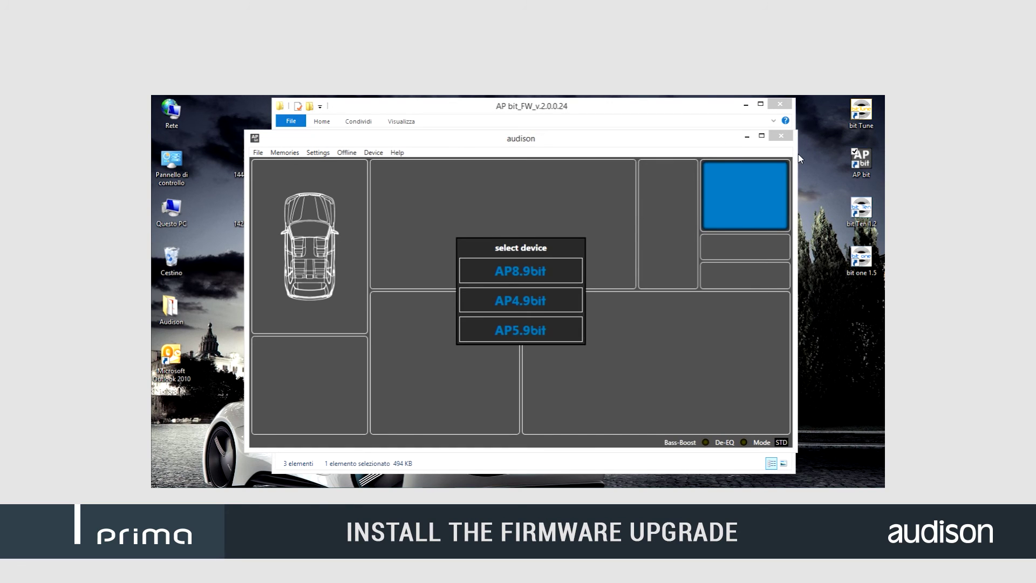
click(346, 153)
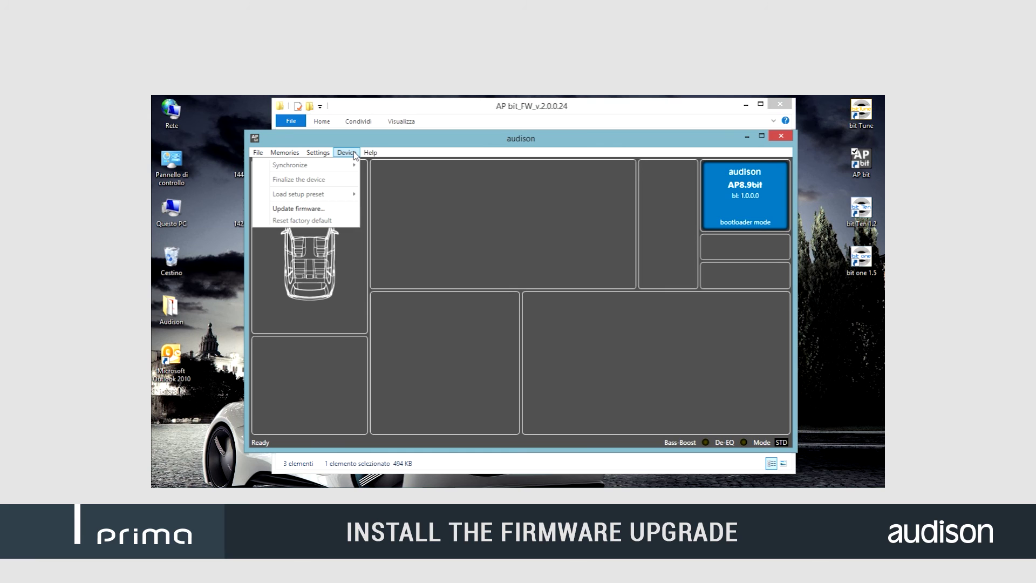
click(323, 208)
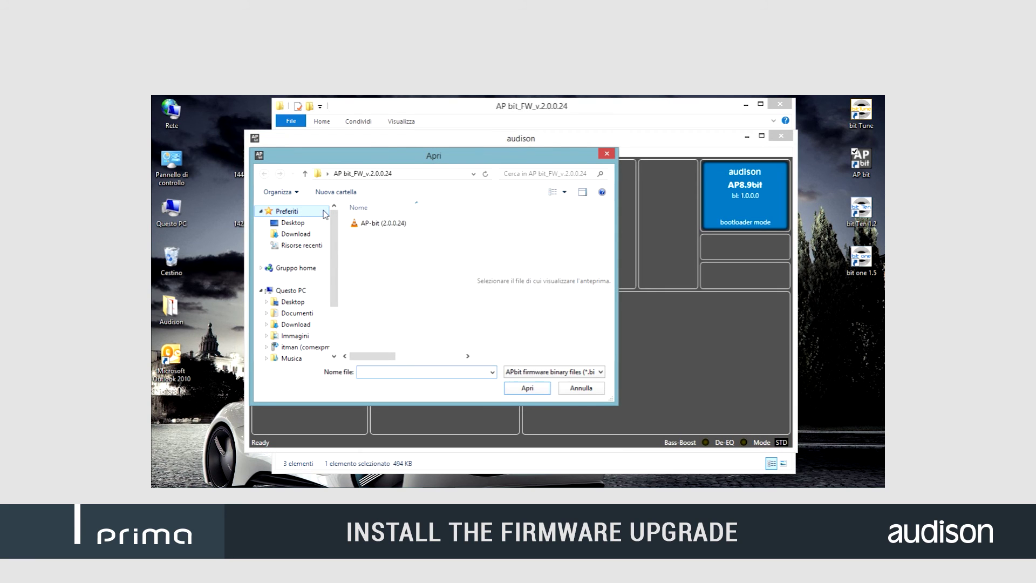
click(374, 224)
click(526, 388)
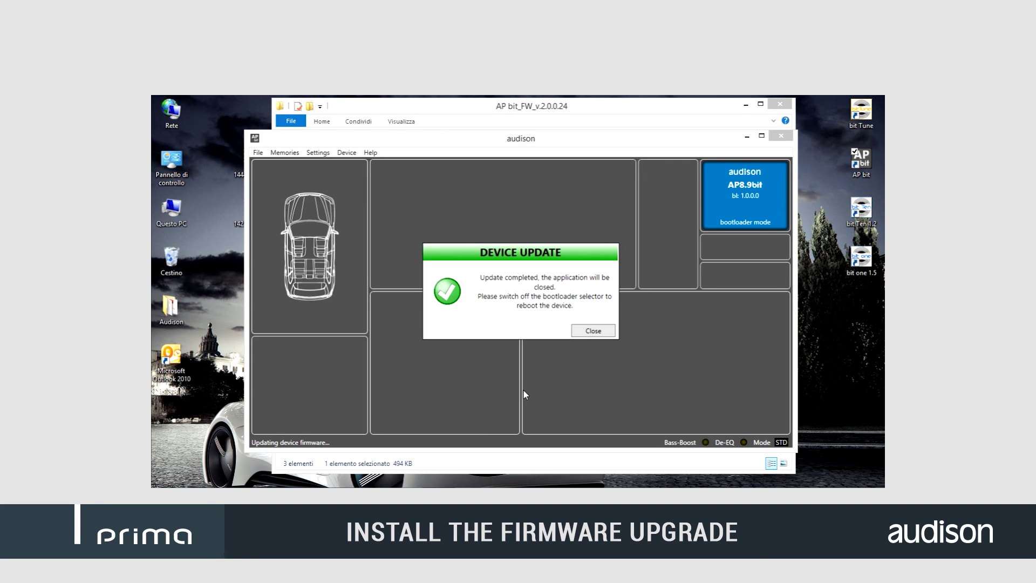
click(596, 331)
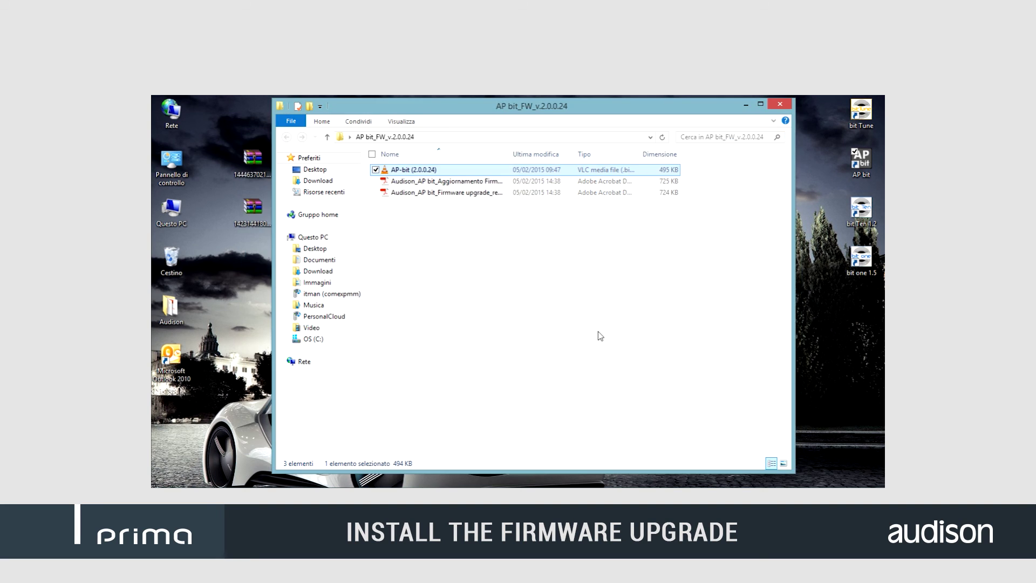
click(786, 110)
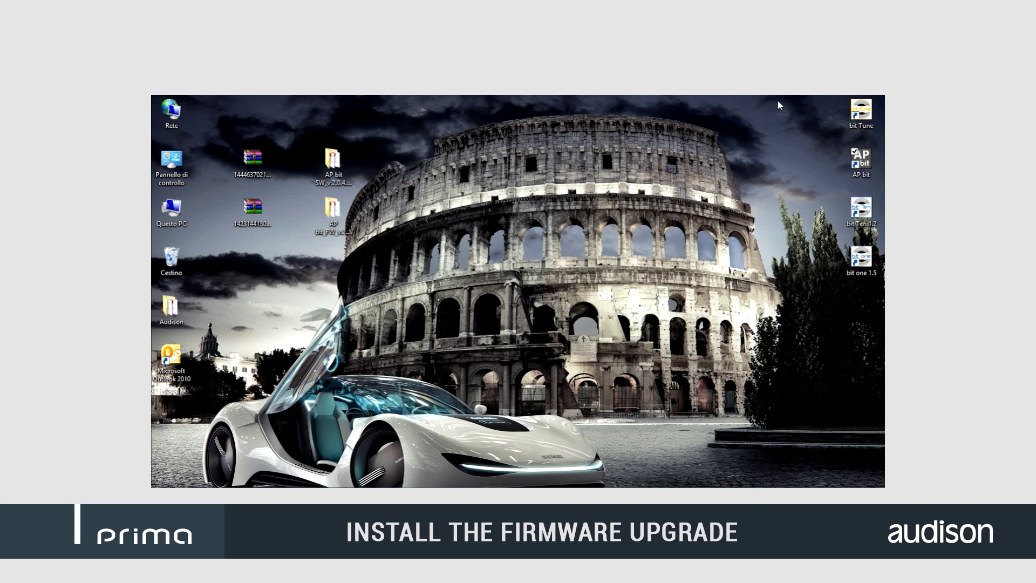
Relaunch AP bit and maximize it, showing the AP8.9 bit connected on firmware 2.0.0.24
double_click(861, 162)
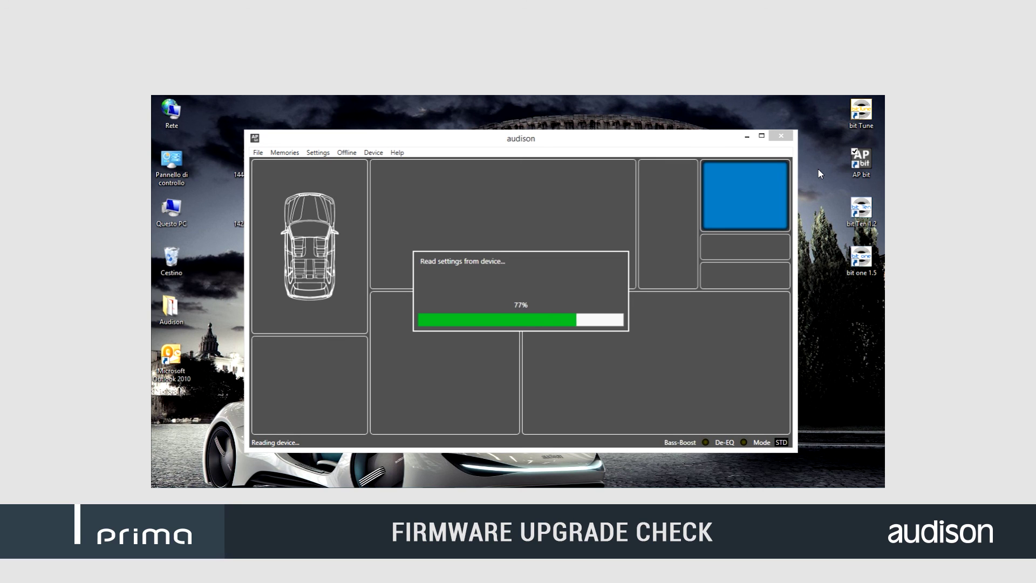
click(761, 136)
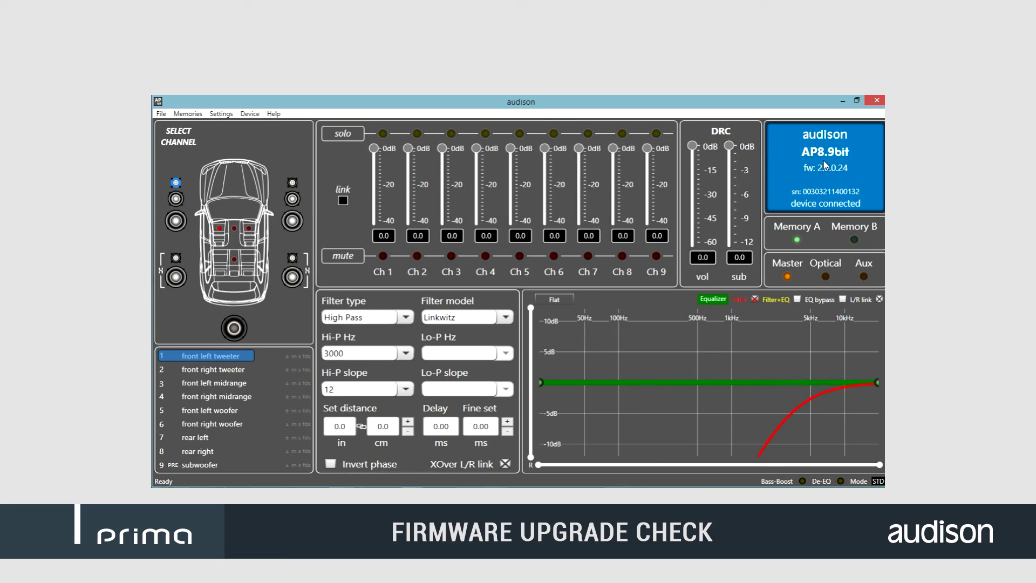